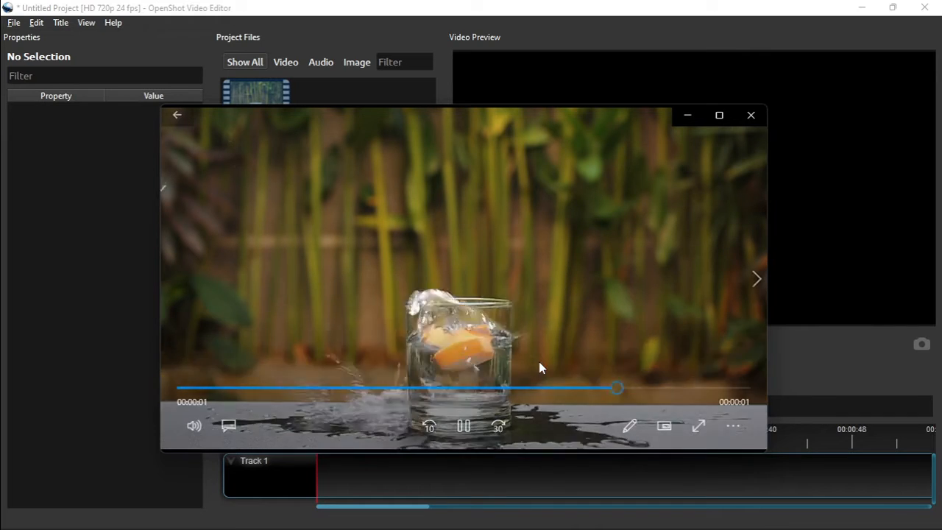
Play the SlowMotion example video in the media player and pause it about two seconds in
click(755, 291)
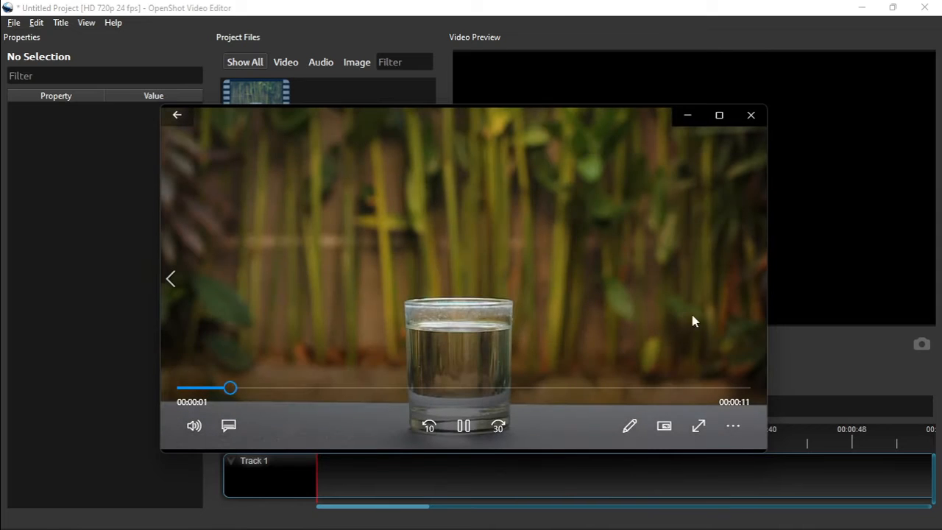
click(733, 425)
click(723, 408)
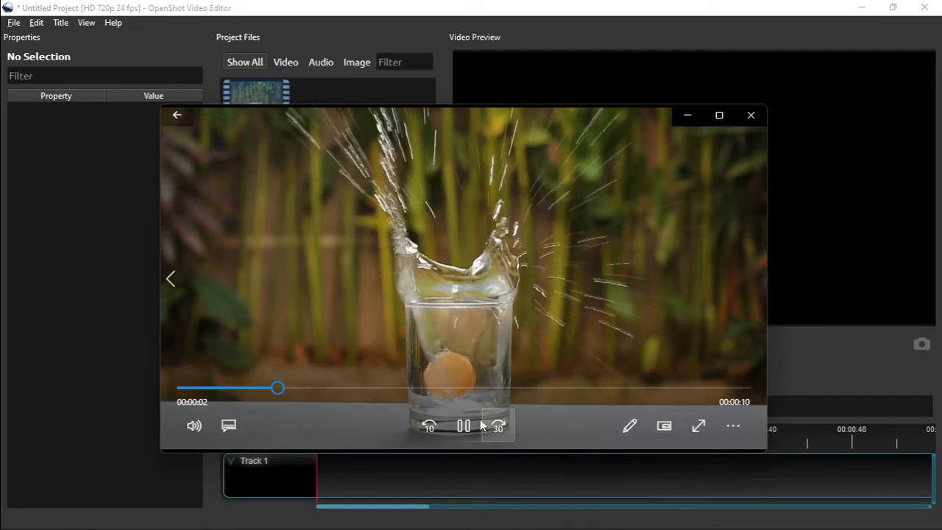
click(466, 425)
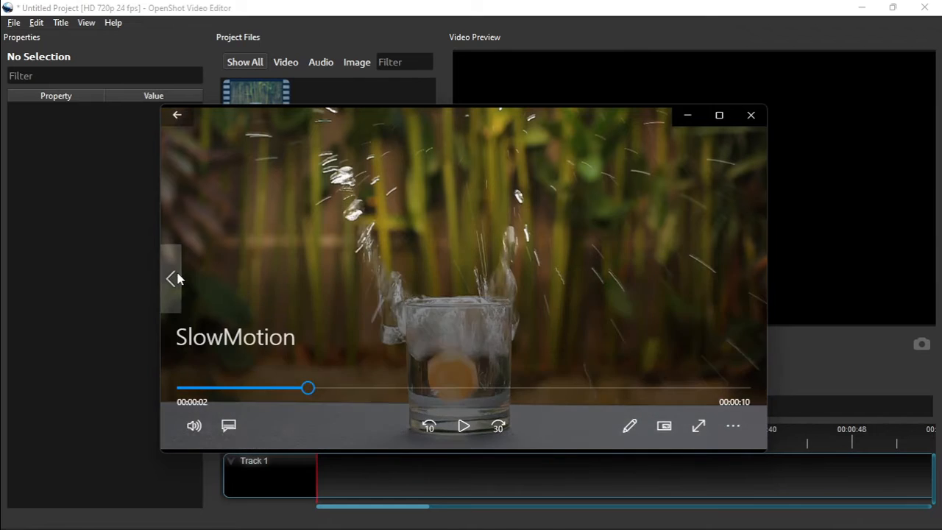
Play the Original video with the Repeat option, pause it, and minimize the media player
click(175, 278)
click(733, 426)
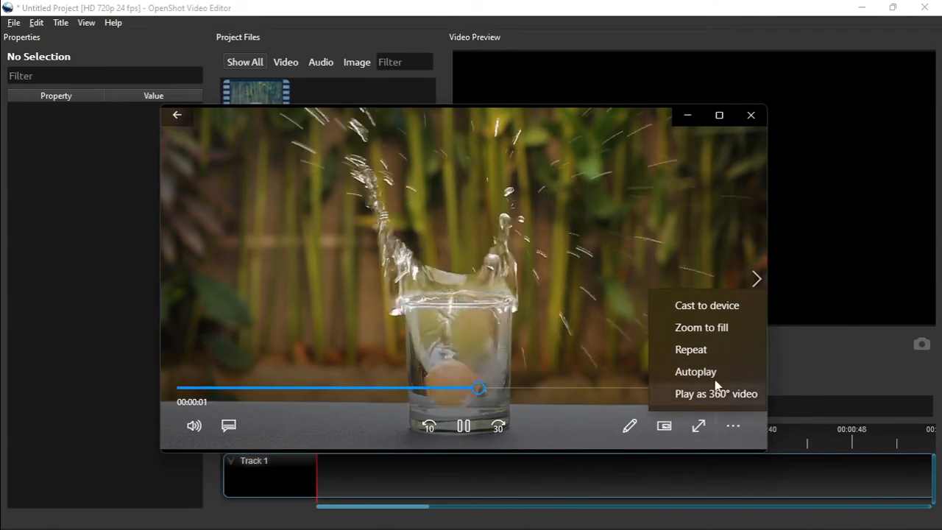
click(706, 352)
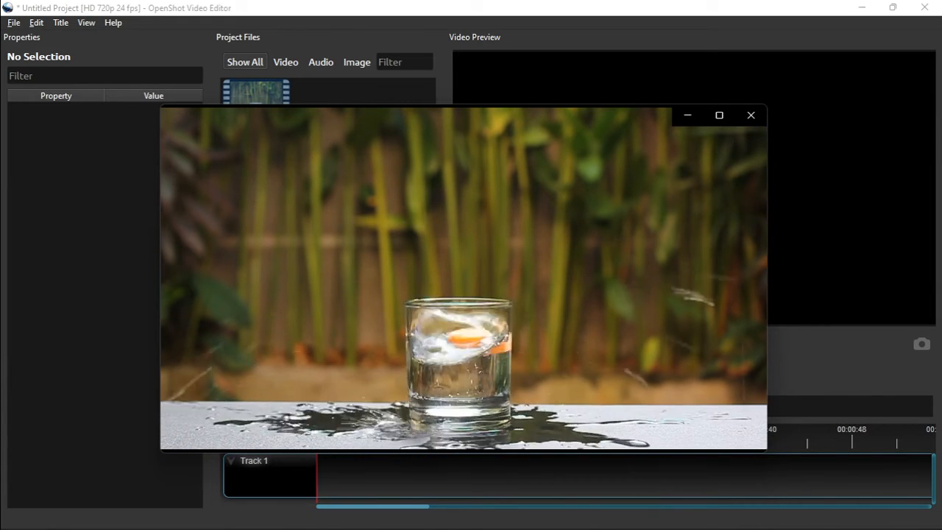
mouse_move(599, 336)
click(471, 428)
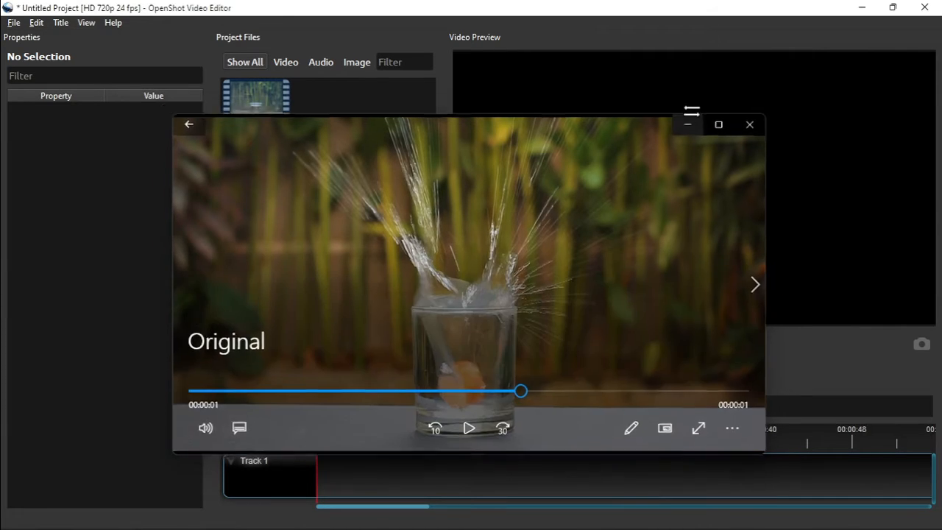
click(687, 115)
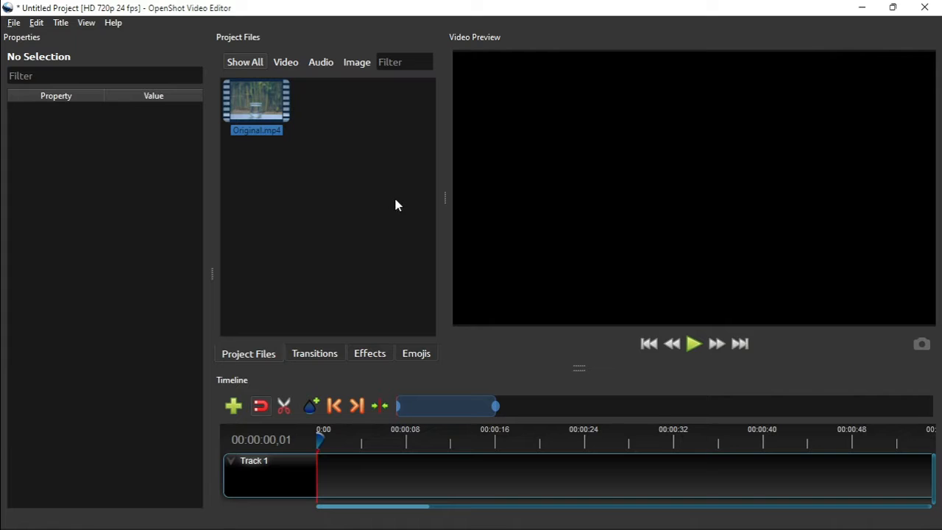
Check the frame rate of Original.mp4 in its file properties and close them without changes
right_click(280, 109)
click(324, 209)
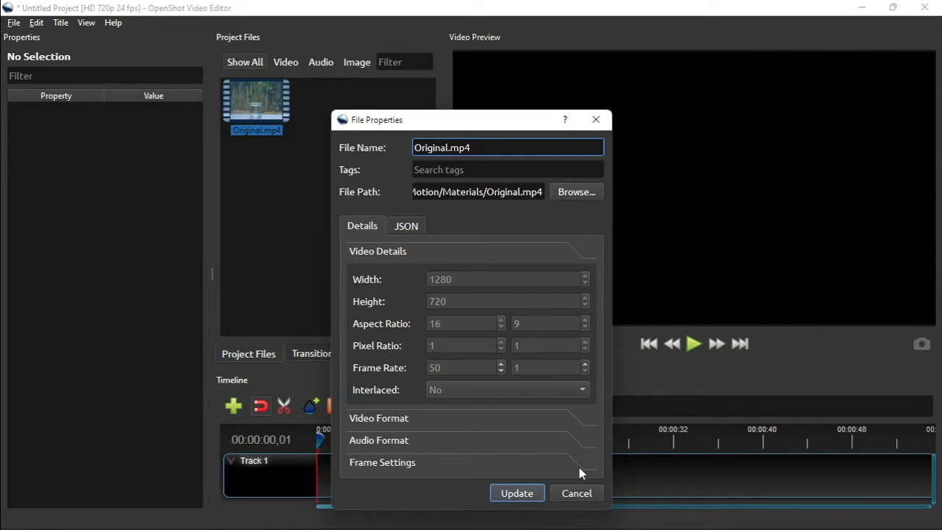
click(581, 496)
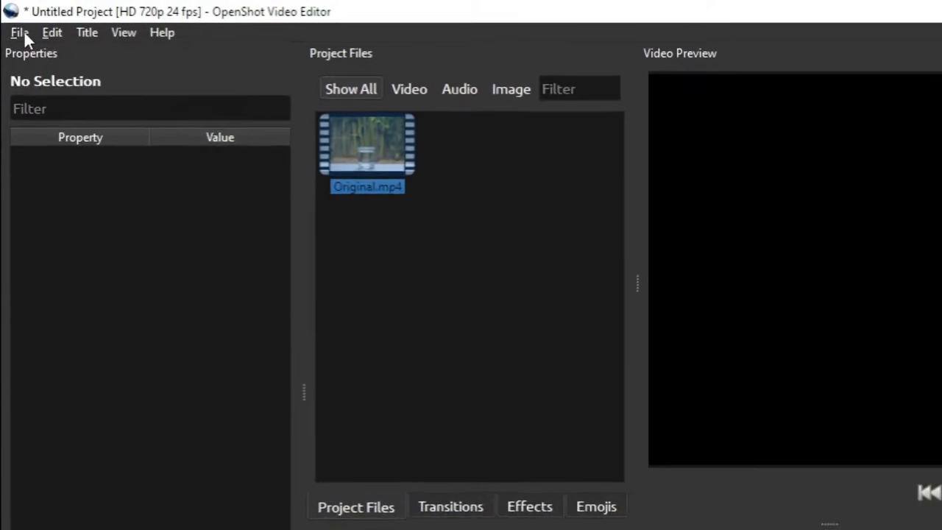
Change the project profile to PAL HD 720p 50 fps
click(19, 32)
click(48, 204)
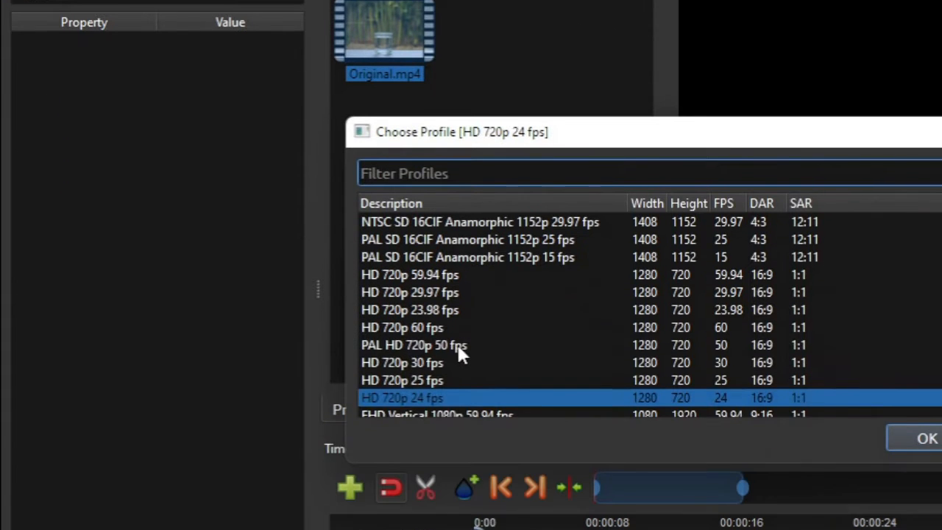
click(438, 445)
click(926, 427)
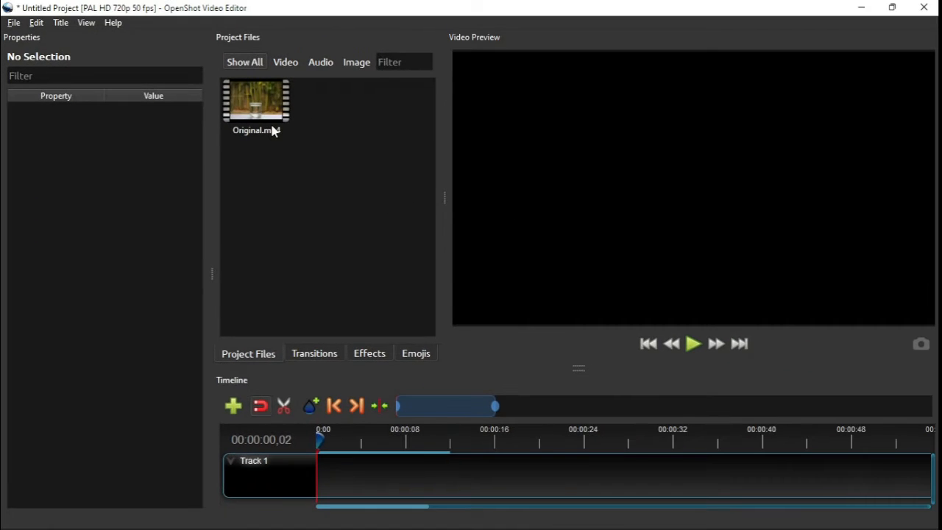
Place Original.mp4 from the project files at the start of Track 1
drag(271, 109, 330, 474)
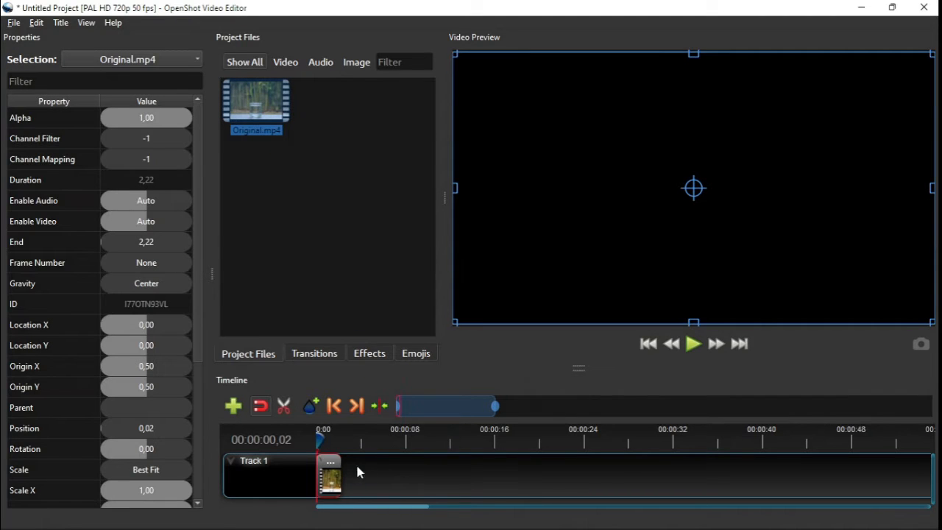
drag(493, 406, 419, 414)
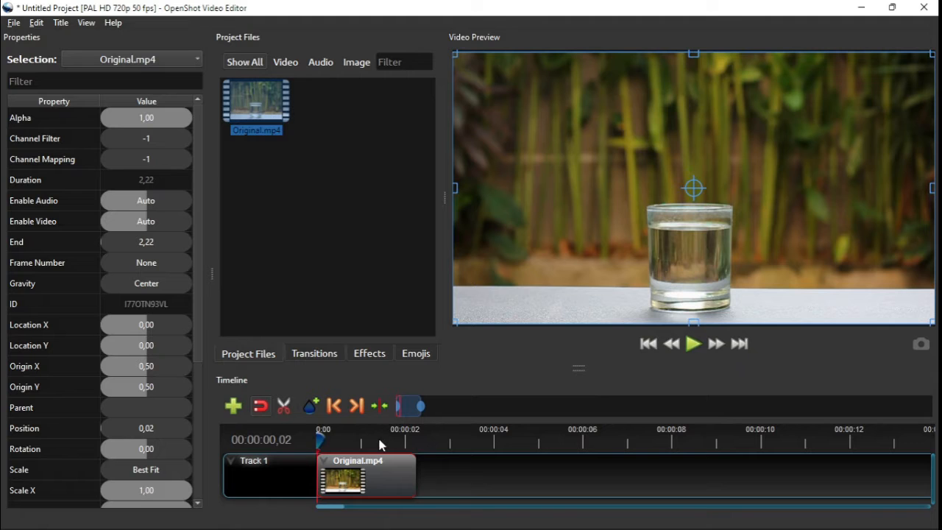
Slice the Original.mp4 clip on Track 1 at 00:00:01,15, keeping both sides
drag(381, 442, 414, 449)
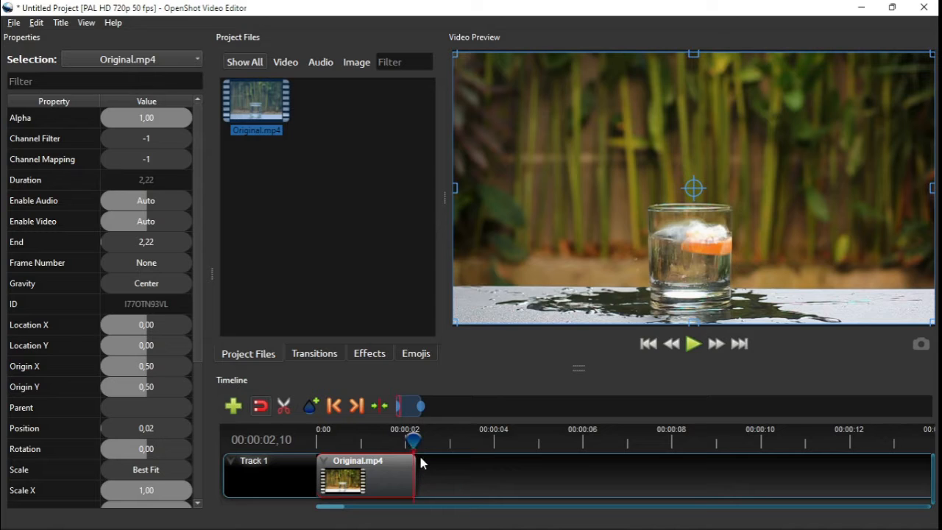
click(373, 440)
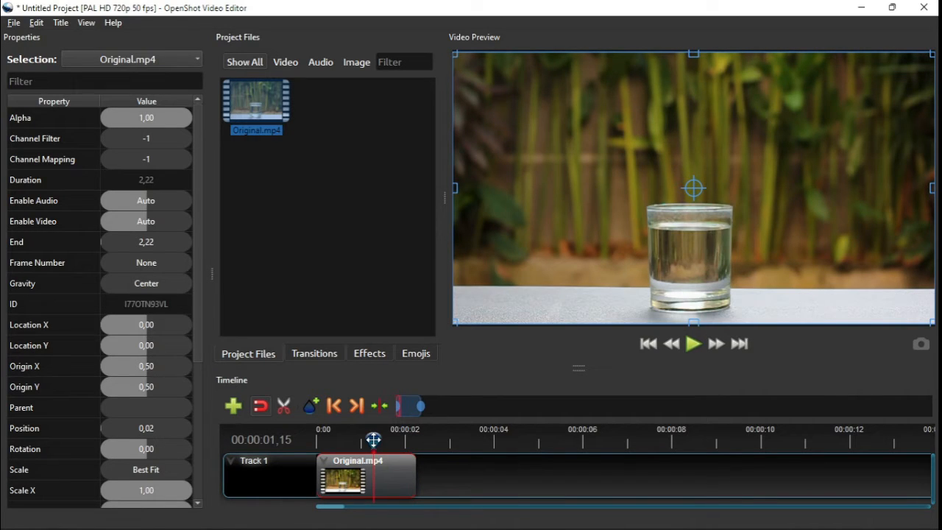
click(375, 439)
click(374, 439)
key(Right)
key(Left)
key(Right)
key(Left)
key(Left)
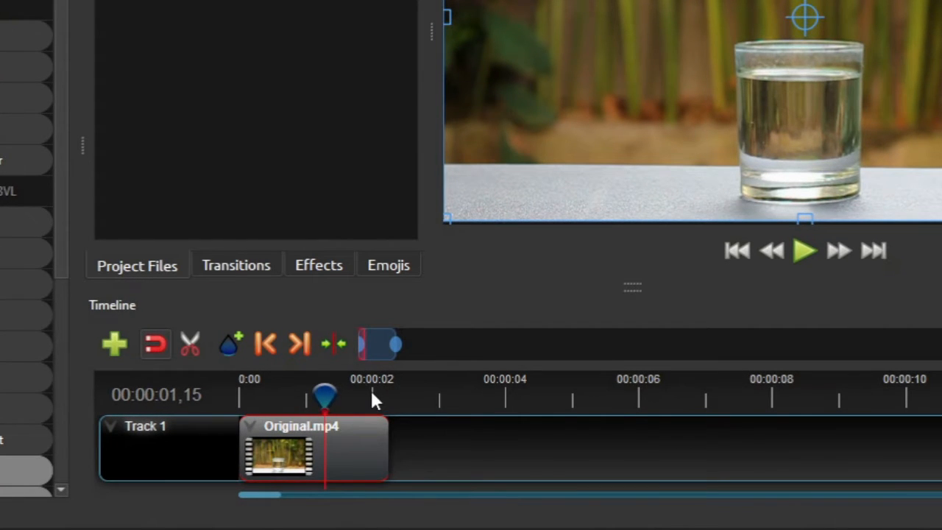
right_click(354, 444)
mouse_move(408, 335)
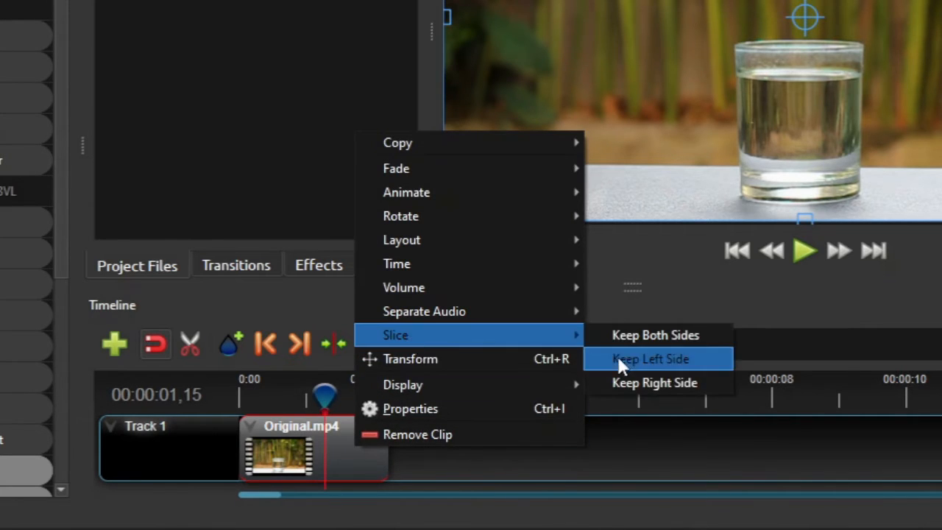
click(648, 341)
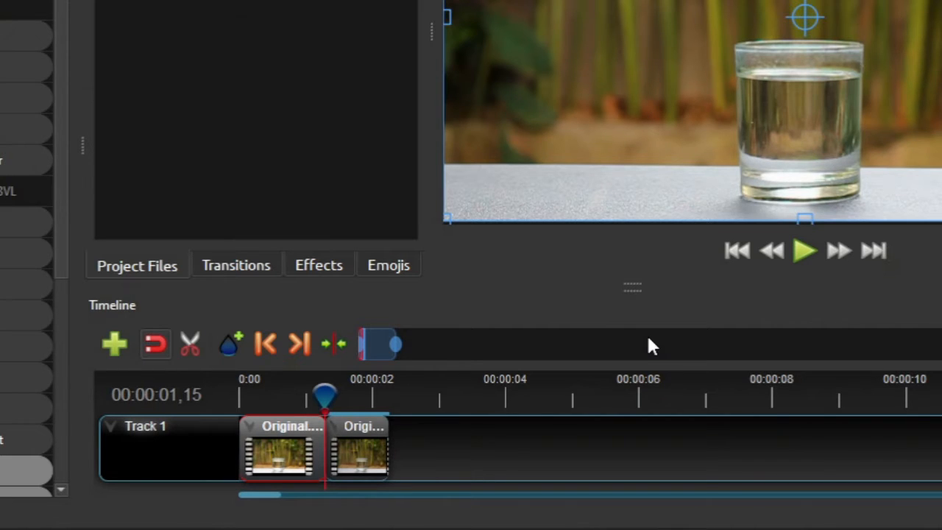
Copy the second clip segment and paste it on Track 1 at about 11 seconds
click(372, 446)
right_click(375, 445)
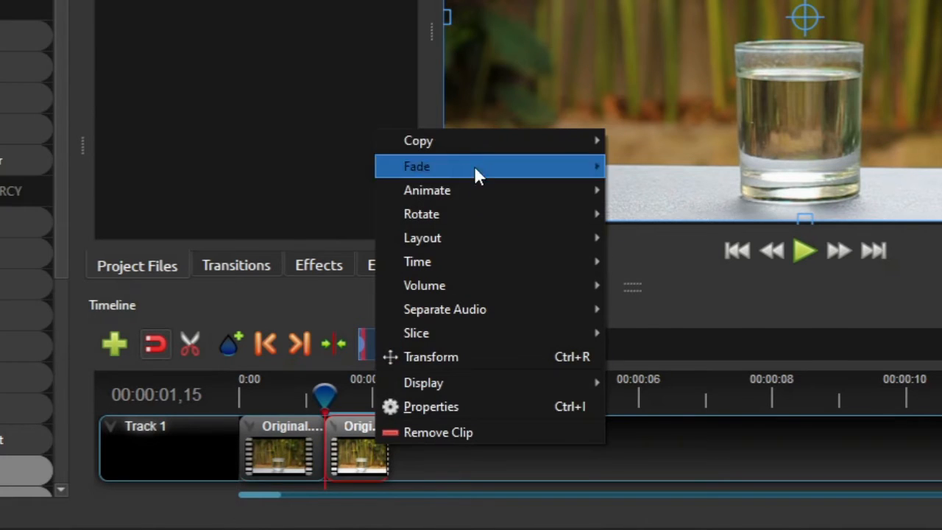
mouse_move(475, 140)
click(632, 140)
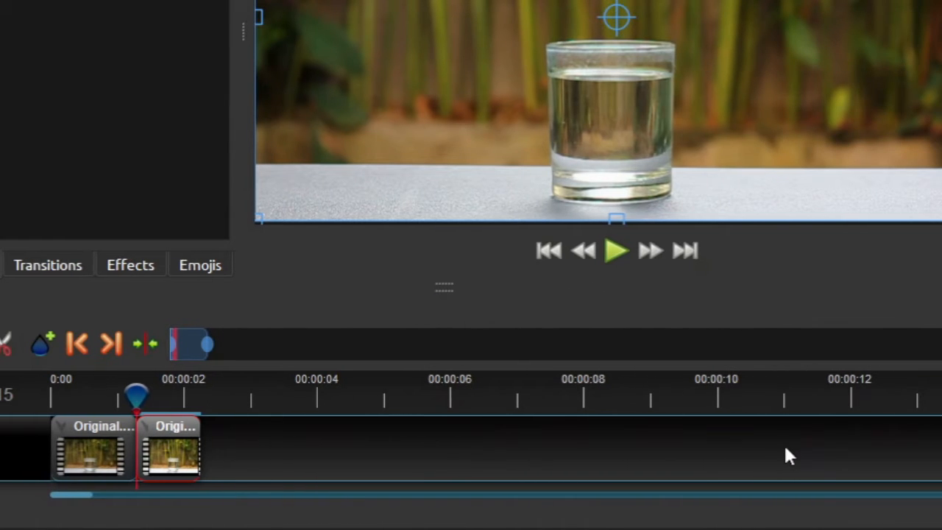
right_click(785, 454)
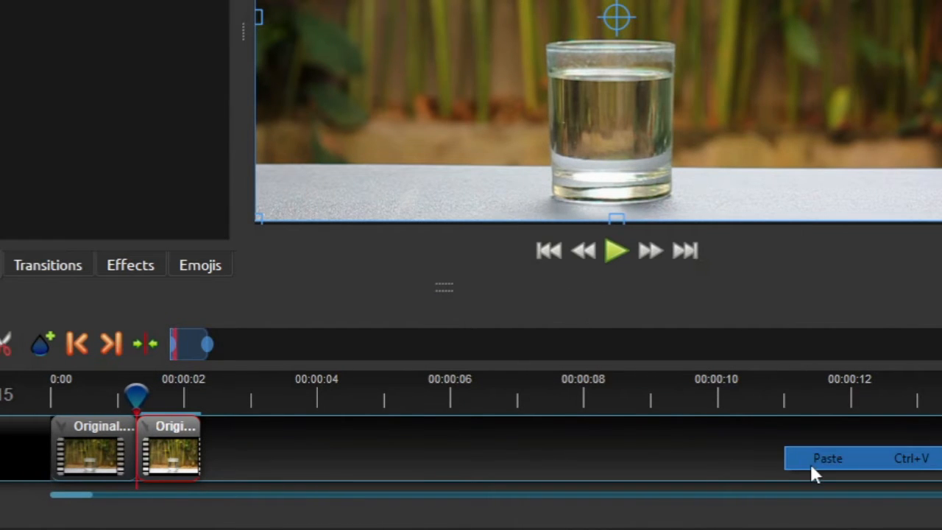
click(809, 461)
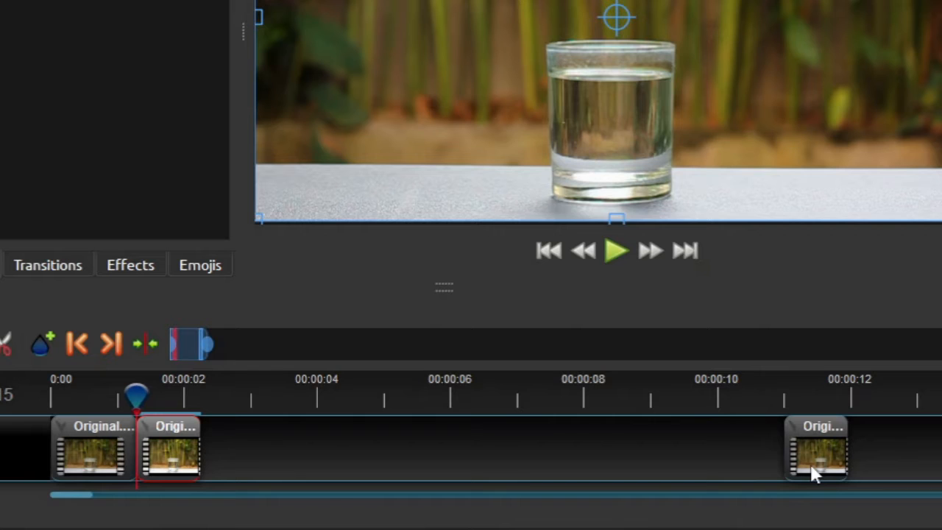
mouse_move(805, 444)
mouse_down()
mouse_move(826, 441)
mouse_move(789, 446)
mouse_move(811, 447)
mouse_up()
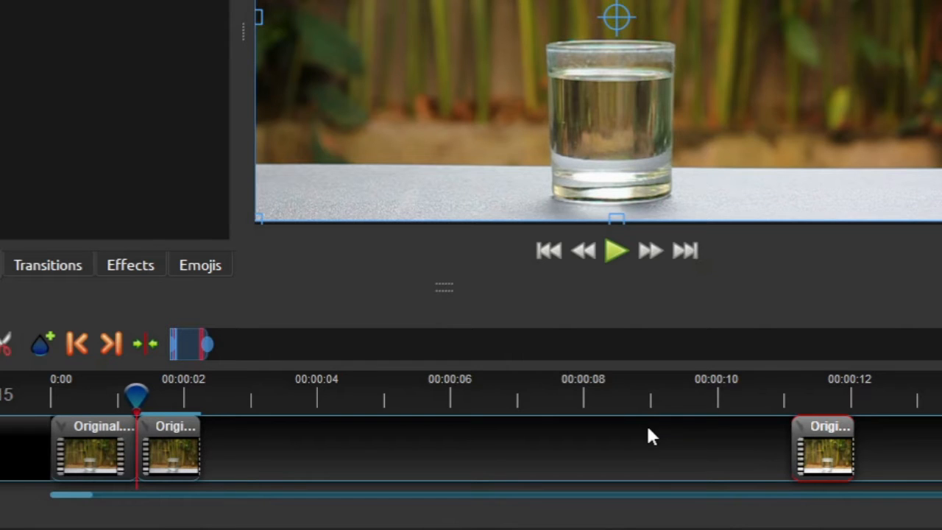
Slow the second clip segment to 1/8X forward speed
click(169, 452)
right_click(176, 460)
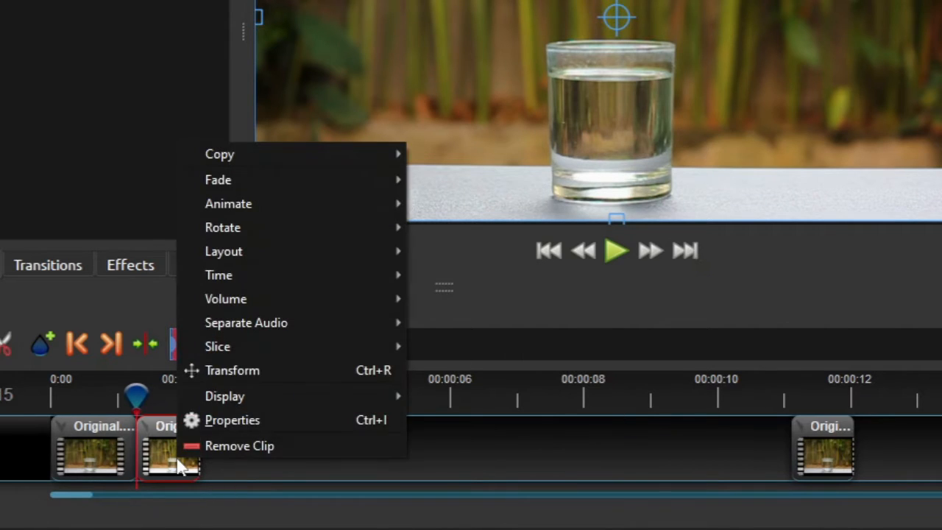
mouse_move(274, 270)
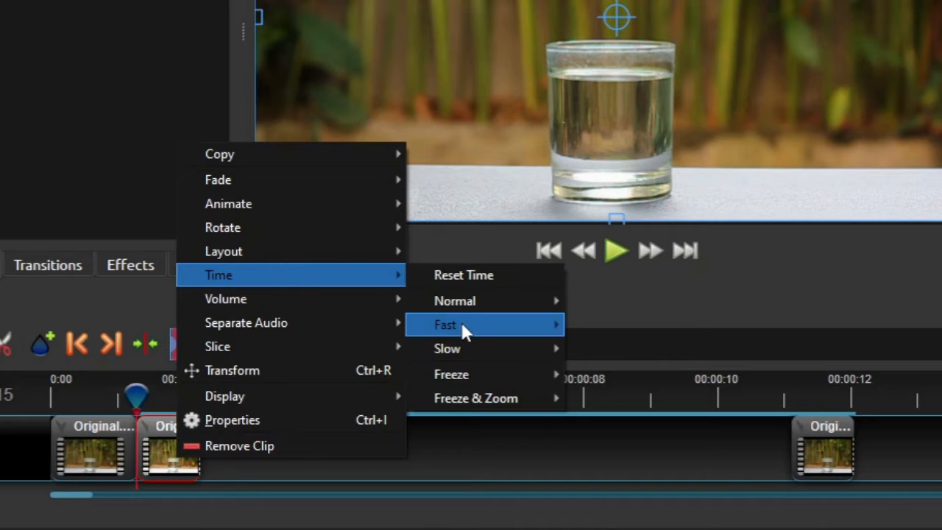
mouse_move(471, 349)
mouse_move(645, 347)
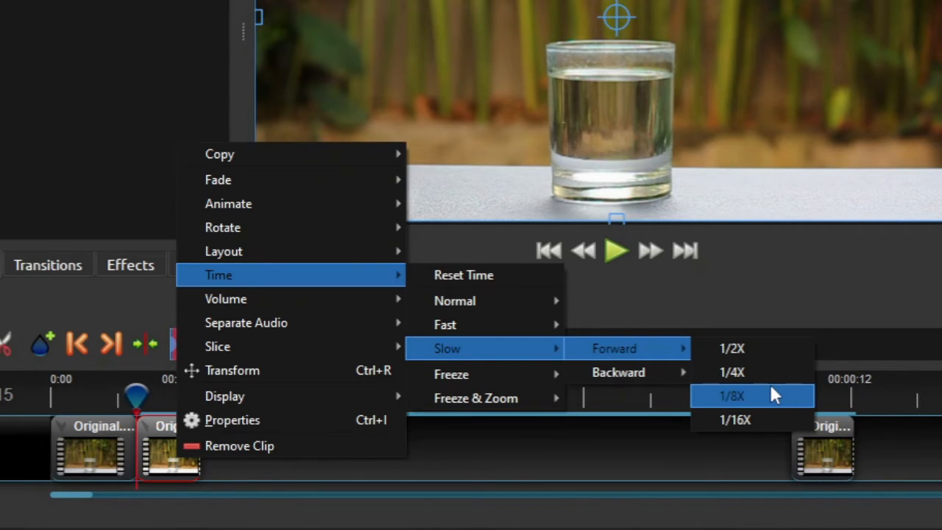
key(Up)
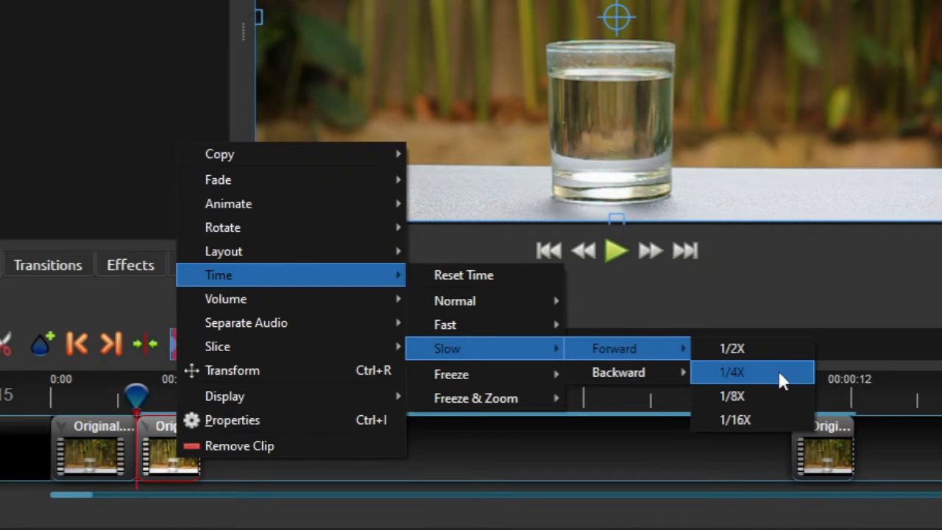
click(784, 396)
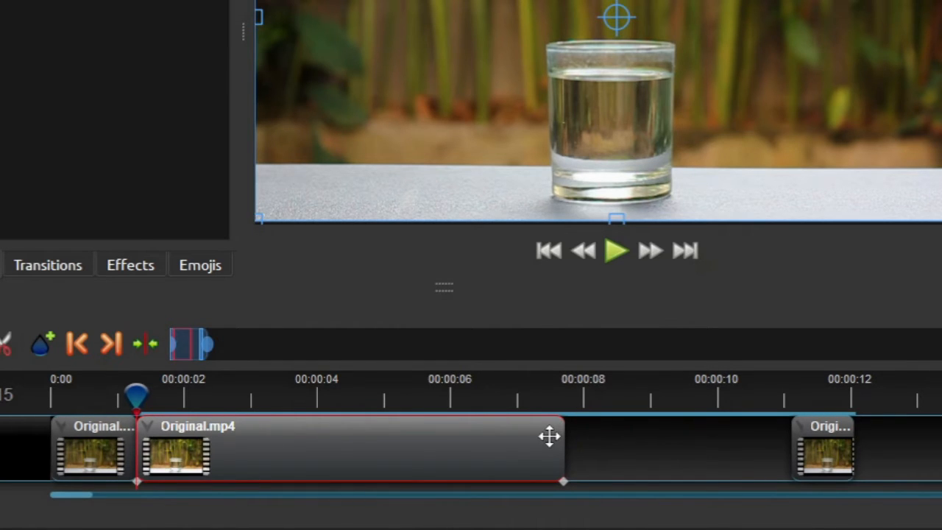
Play the timeline from near its start through the slowed clip and stop playback past the clip's end
click(66, 391)
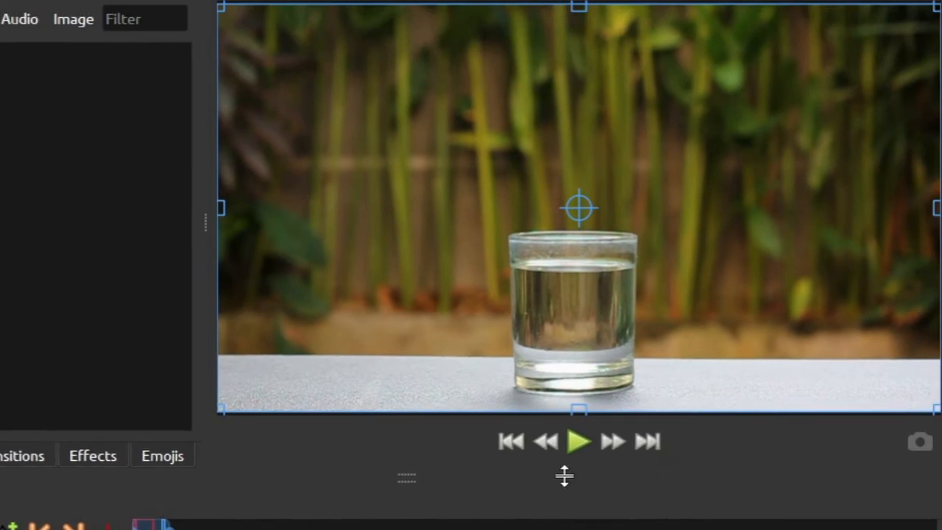
click(585, 444)
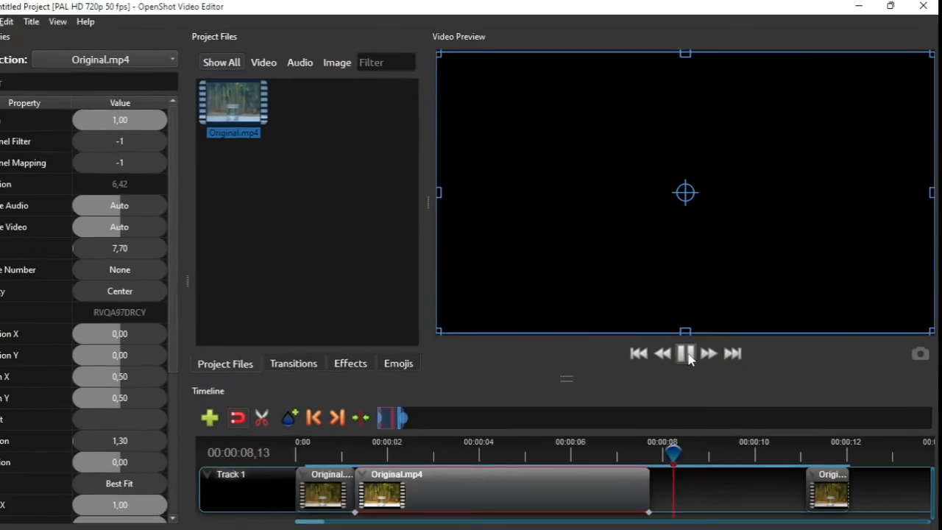
click(579, 493)
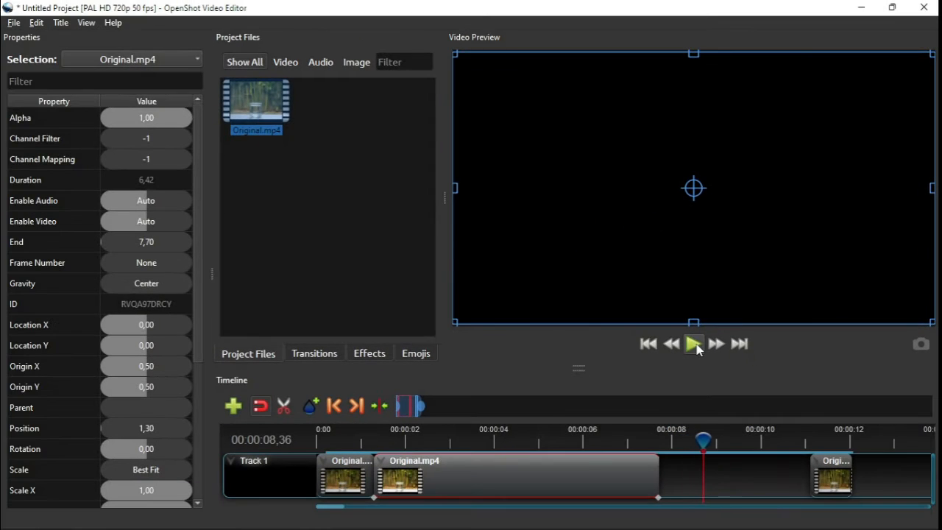
Insert a Time keyframe on the slowed clip at 00:00:02,04
click(446, 439)
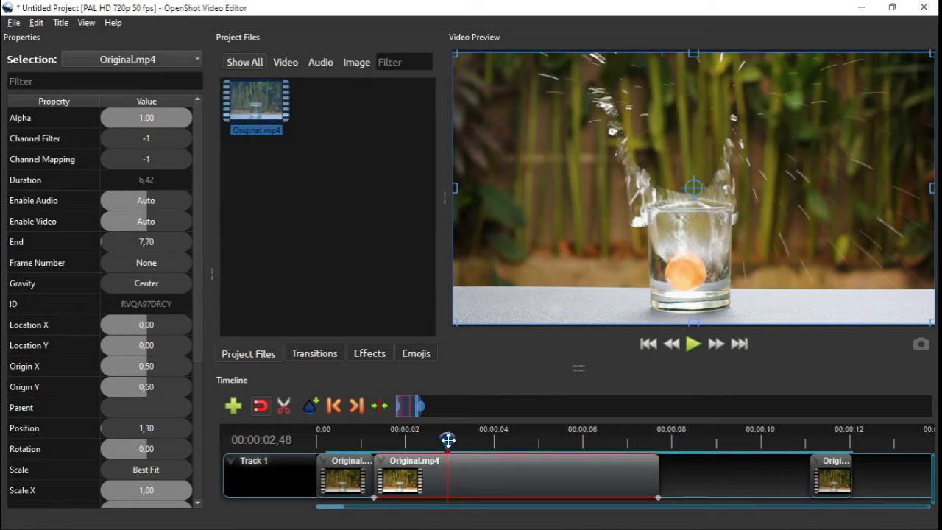
drag(449, 439, 412, 443)
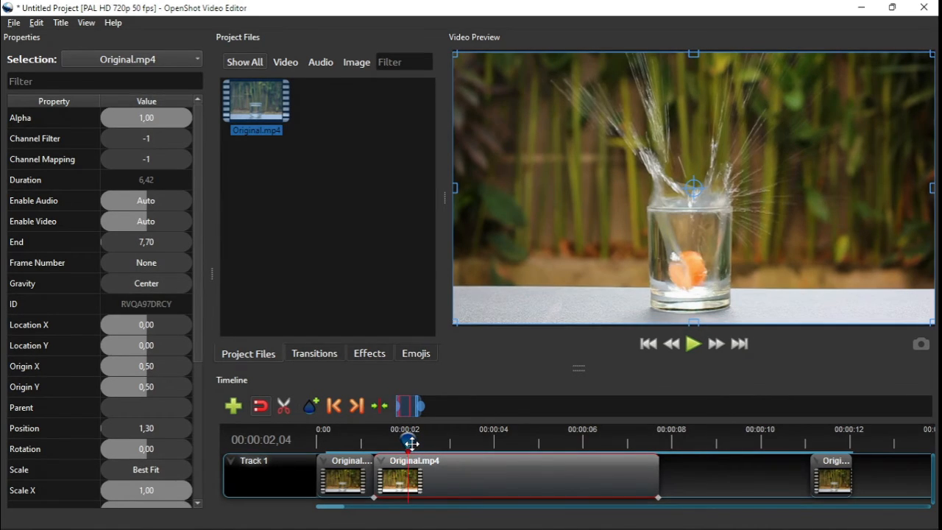
scroll(151, 355, down, 3)
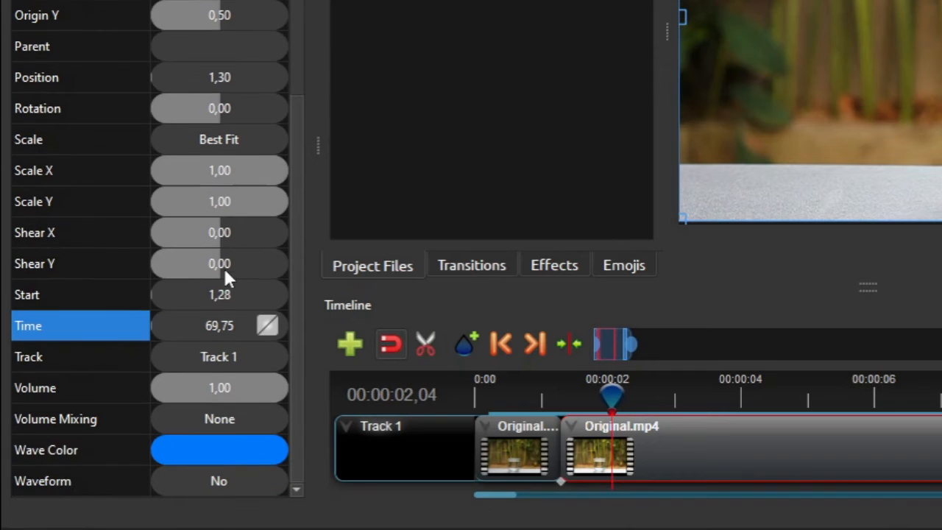
click(218, 326)
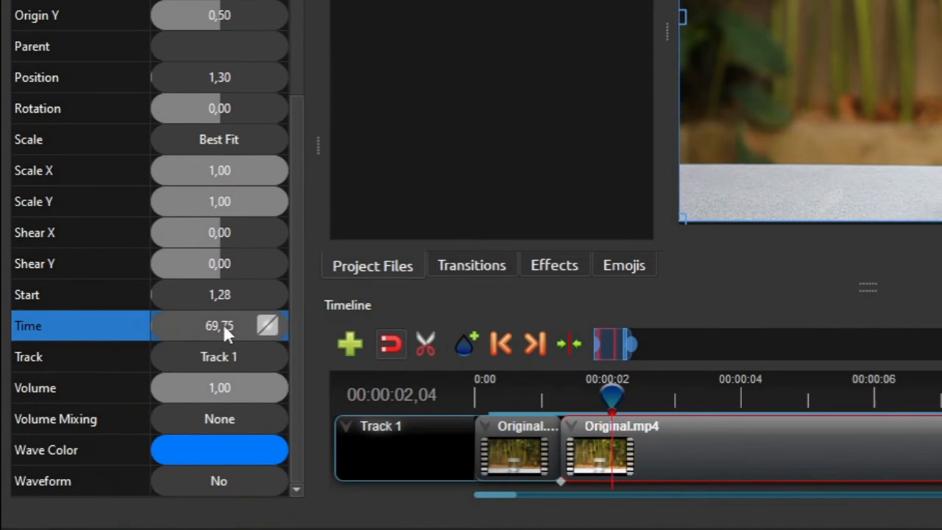
right_click(229, 324)
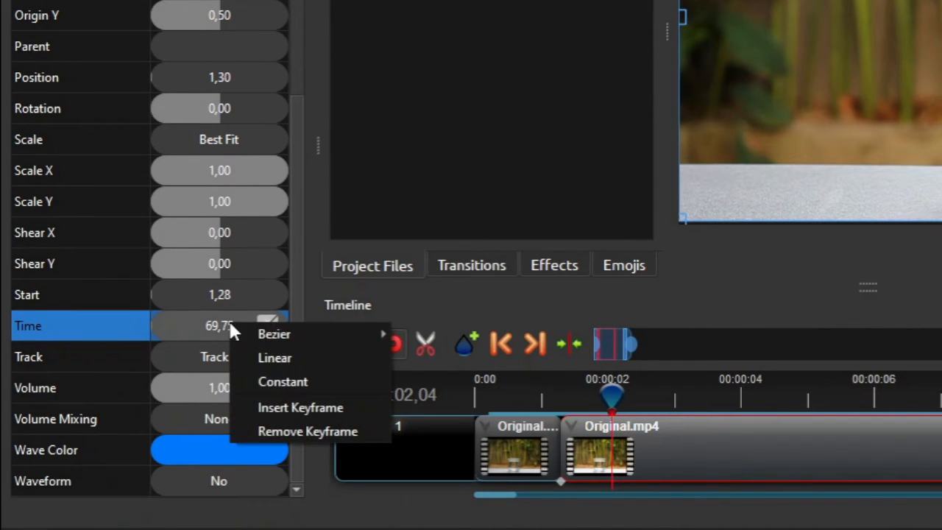
click(293, 409)
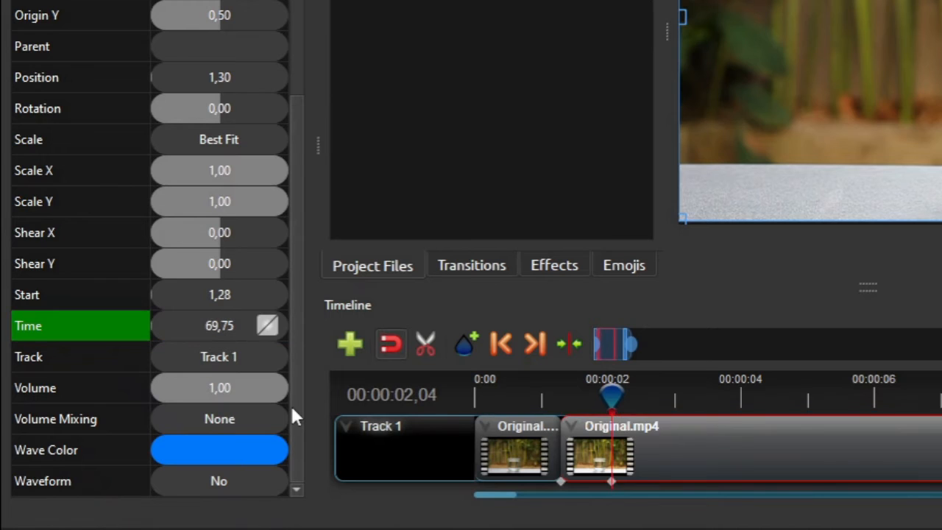
Set the slowed clip's new Time keyframe to Bezier Ease Out (Quad) interpolation
right_click(246, 325)
mouse_move(287, 340)
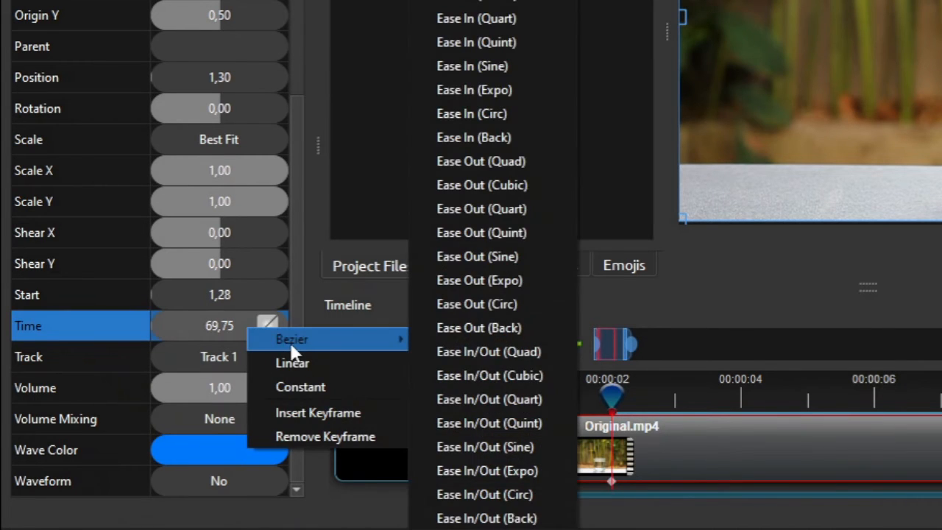
click(501, 158)
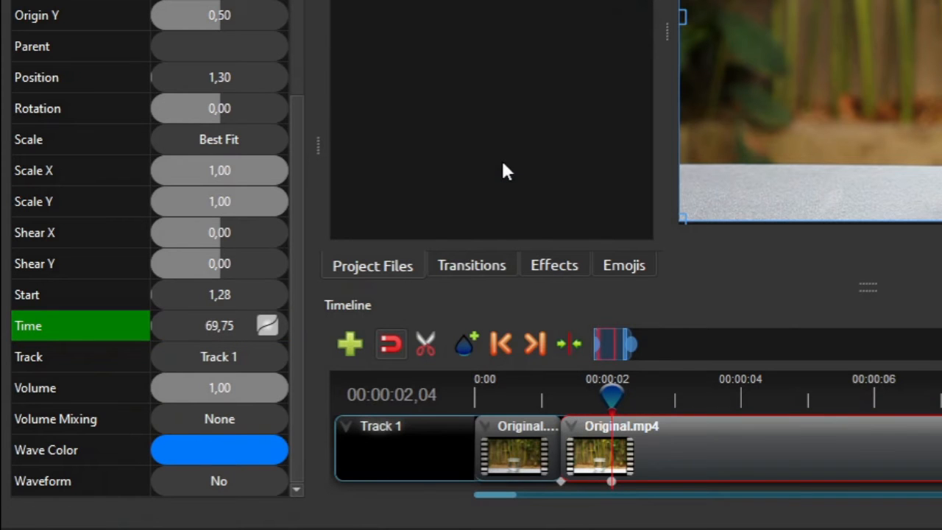
Play the timeline from near its start to review the eased slow motion, and pause within the slowed clip
click(488, 401)
click(941, 288)
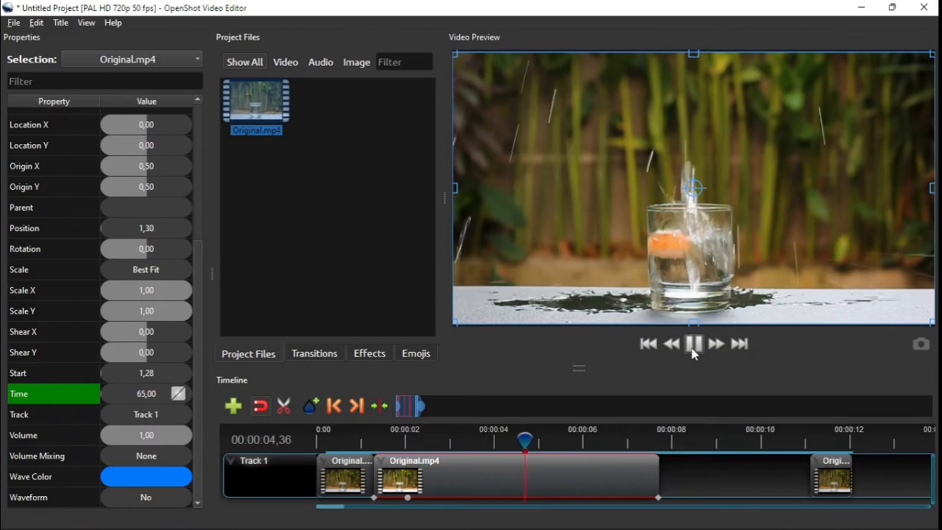
click(569, 490)
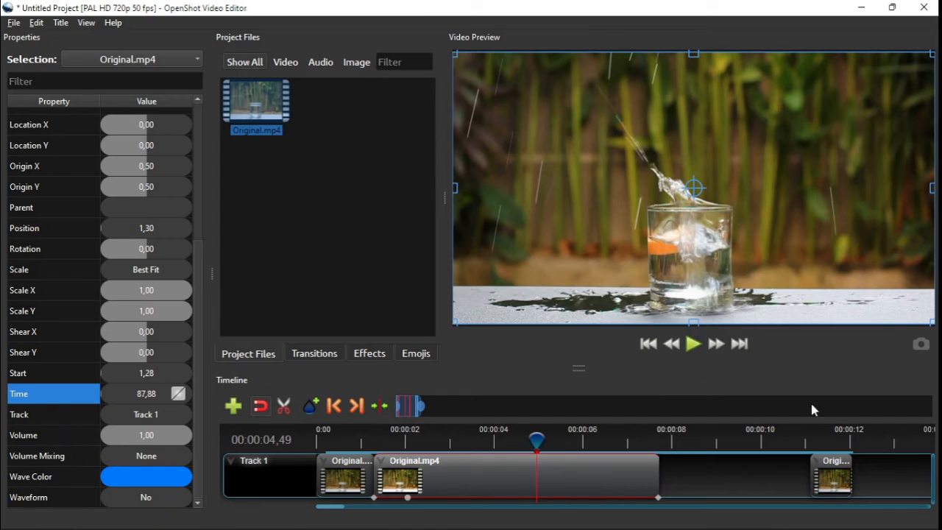
Move the pasted third clip against the end of the slowed clip at position 7,72 and play across the join
drag(834, 477, 684, 475)
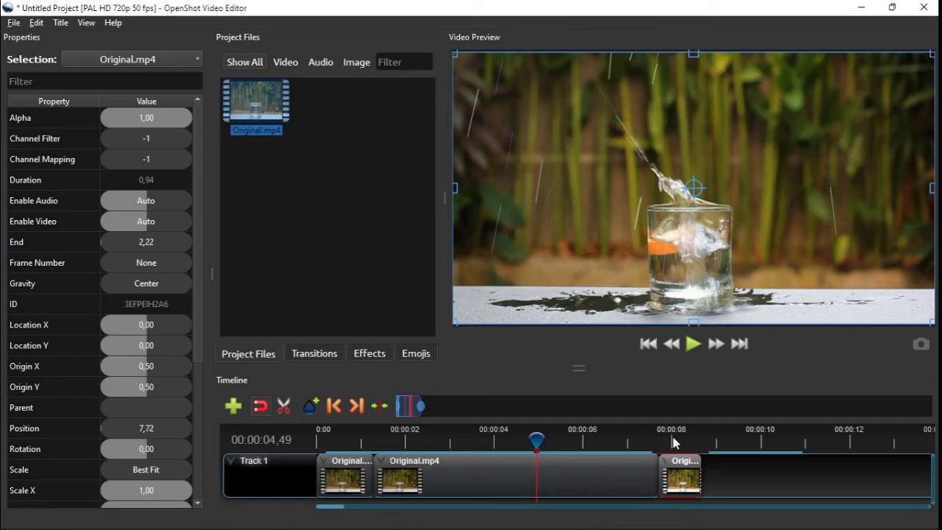
click(637, 440)
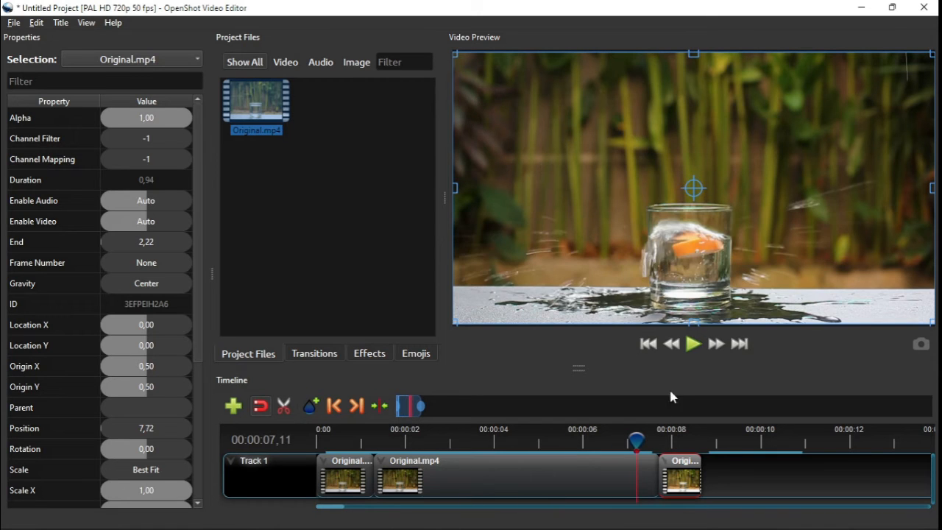
click(692, 345)
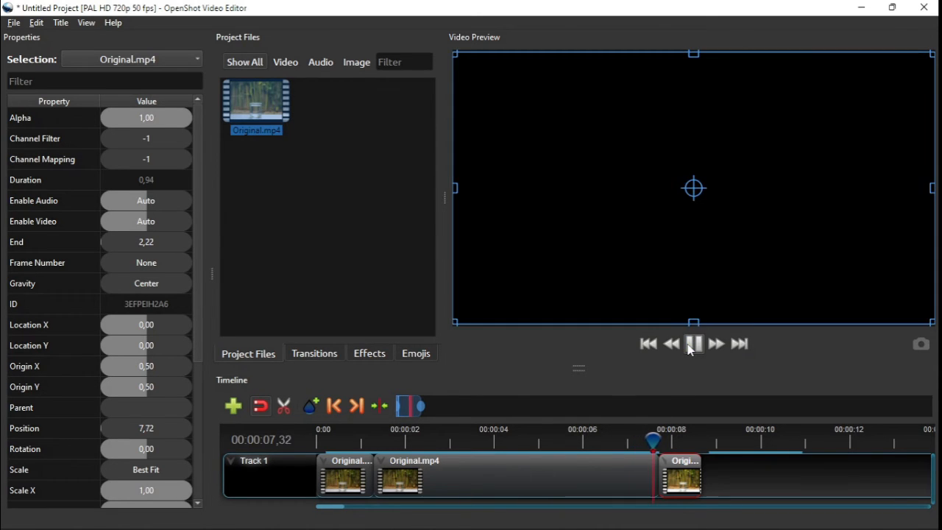
click(692, 345)
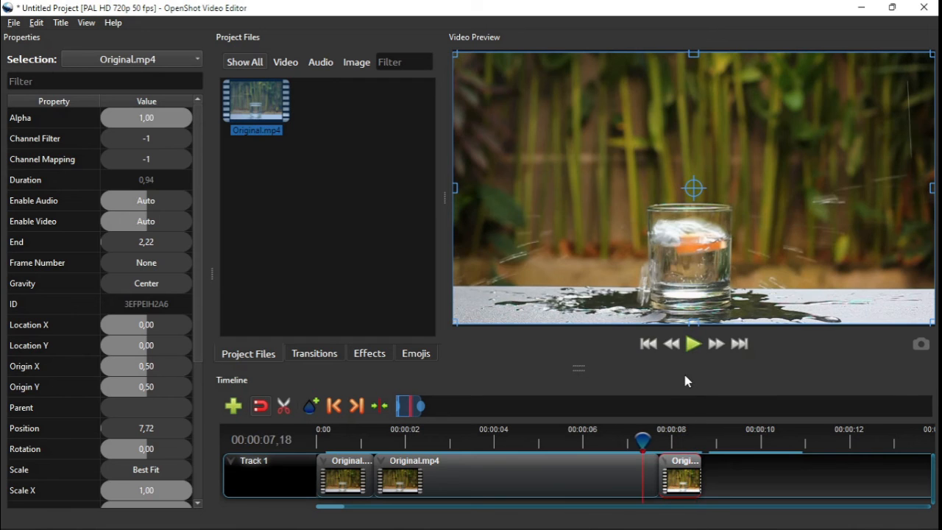
click(693, 346)
click(694, 346)
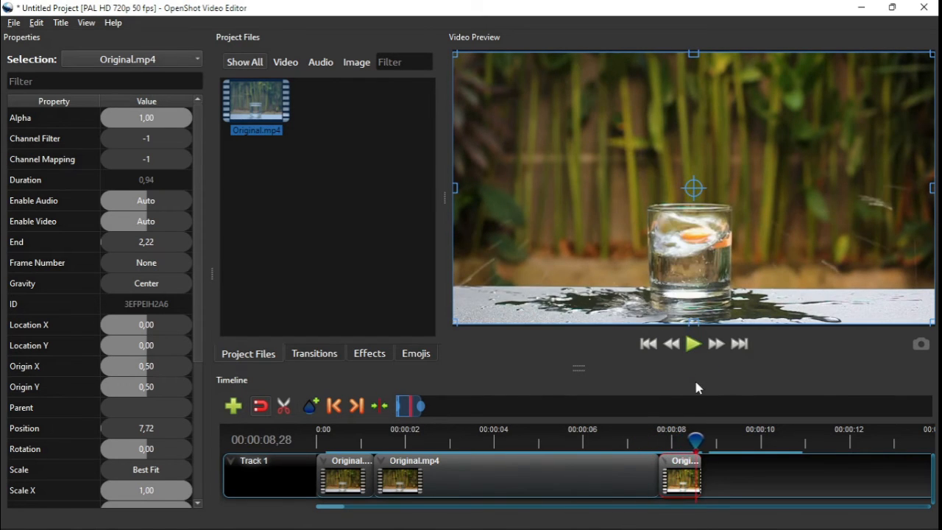
Replay the join between the slowed clip and the third clip from about 7.4 seconds, and check the frames around 8 seconds
click(646, 440)
click(693, 345)
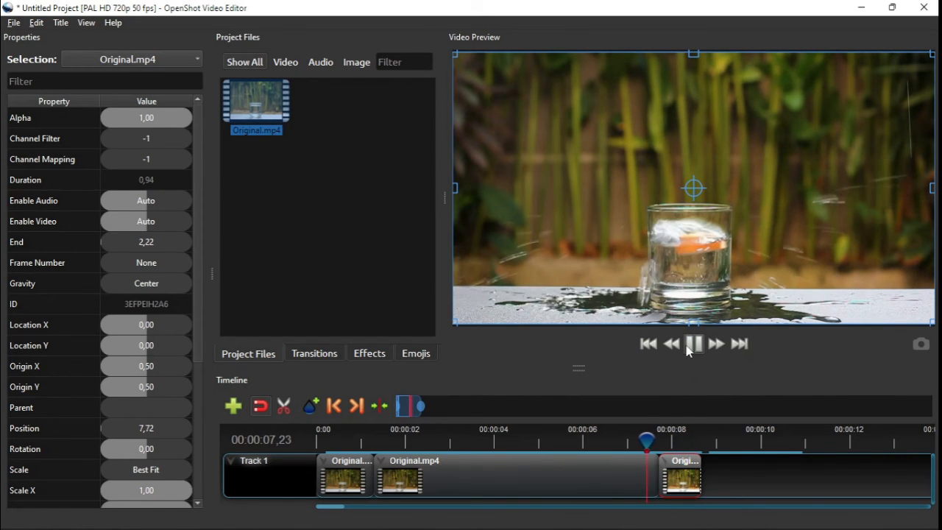
click(692, 346)
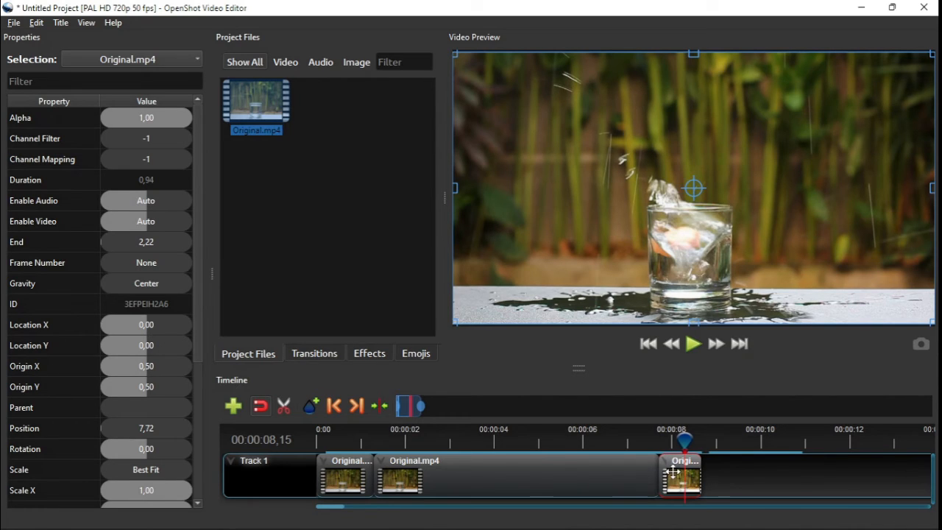
drag(685, 441, 671, 441)
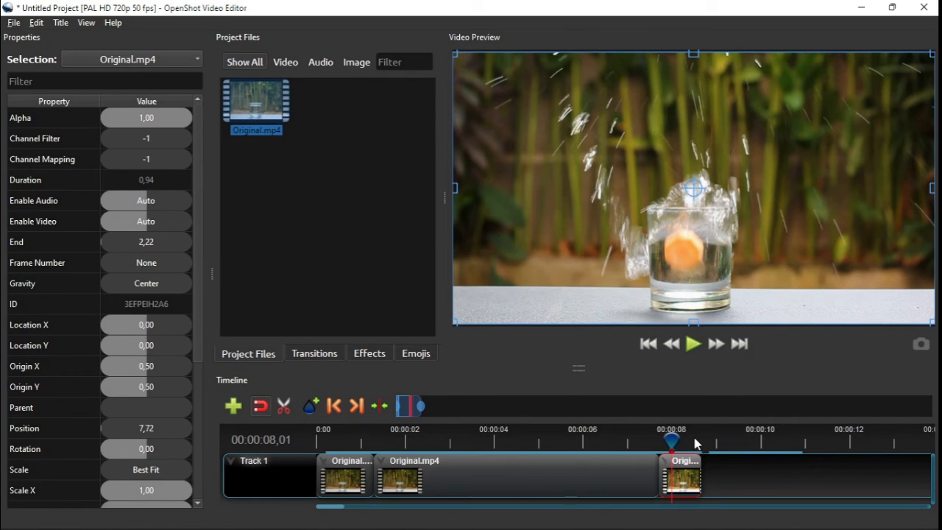
key(ctrl+Left)
key(ctrl+Left)
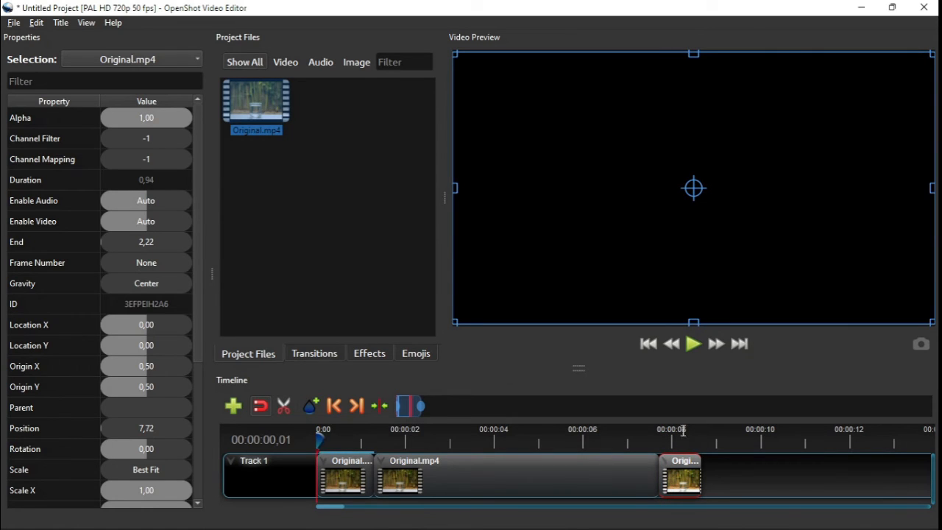
click(644, 444)
click(693, 344)
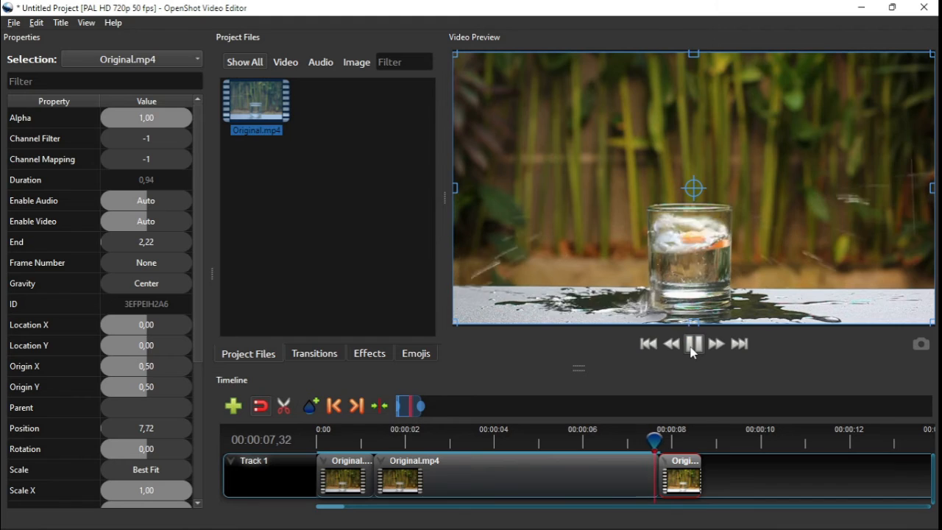
click(693, 346)
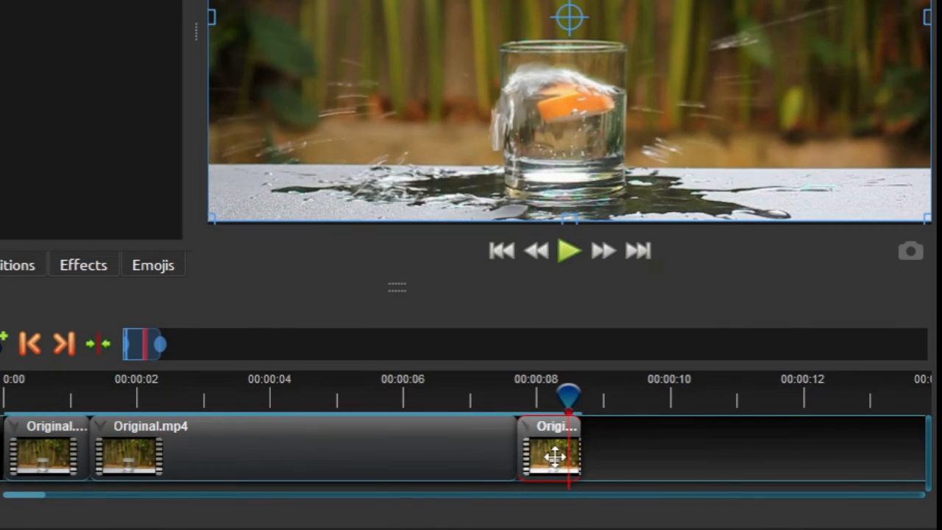
Slow the third clip on Track 1 to 1/4X backward speed
right_click(550, 447)
mouse_move(602, 285)
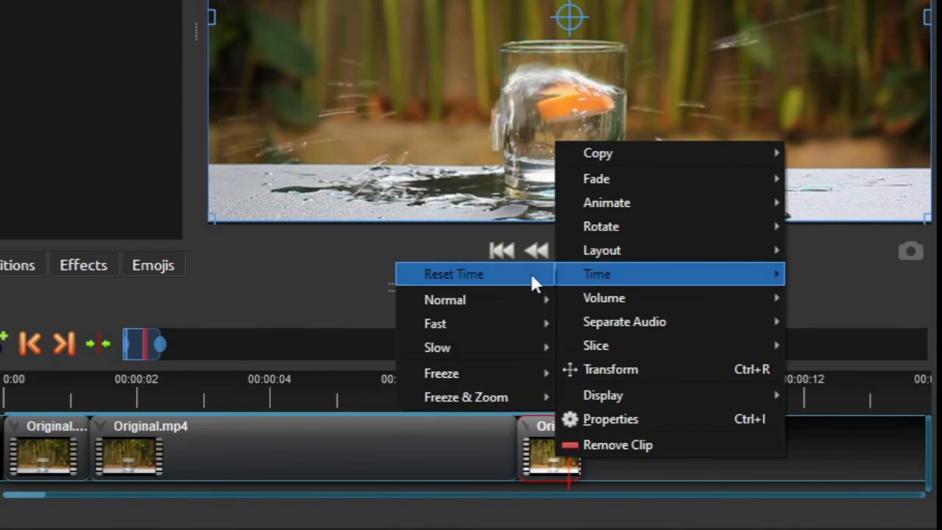
mouse_move(479, 349)
mouse_move(607, 379)
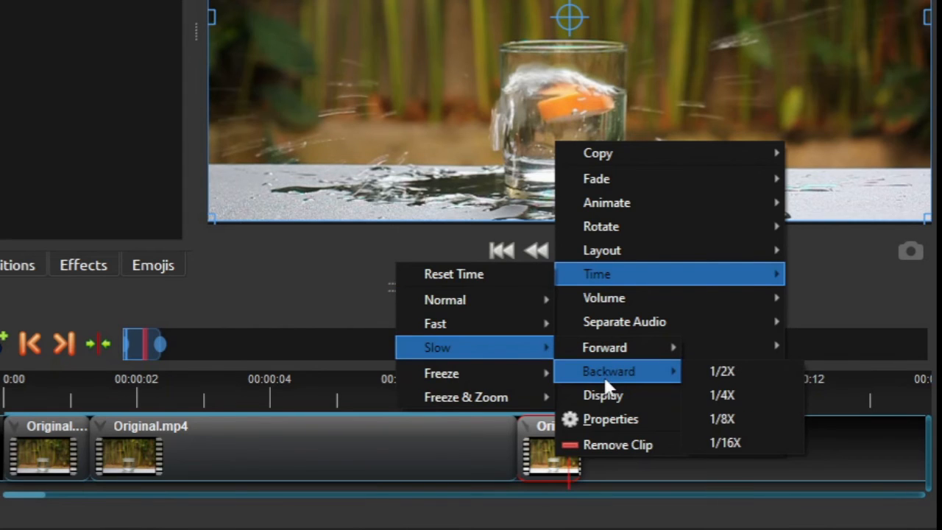
click(727, 391)
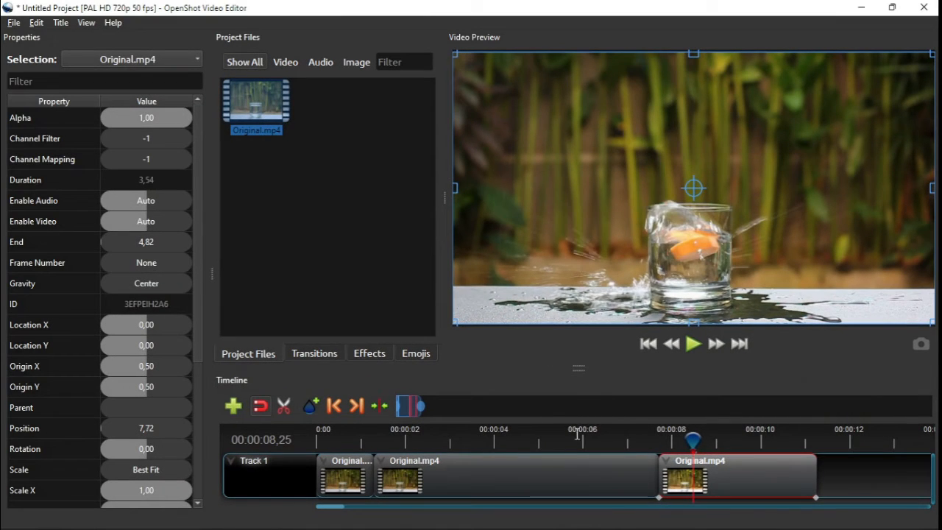
Play the timeline from 00:00:00,20 through the reversed third clip and stop at its end
click(334, 440)
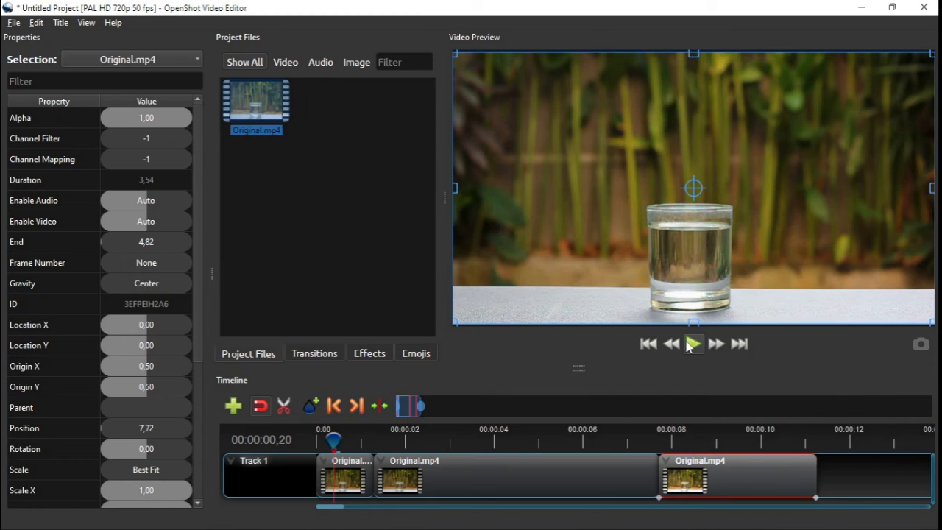
click(693, 344)
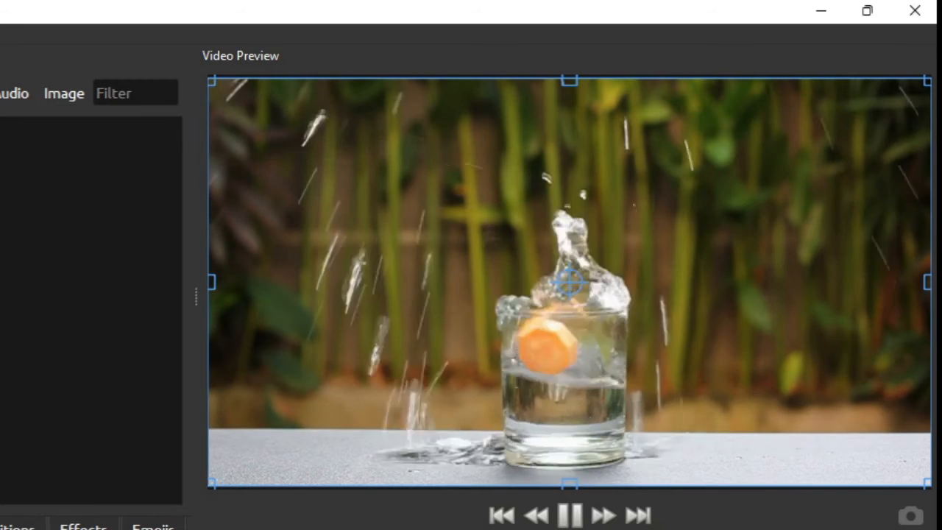
click(577, 516)
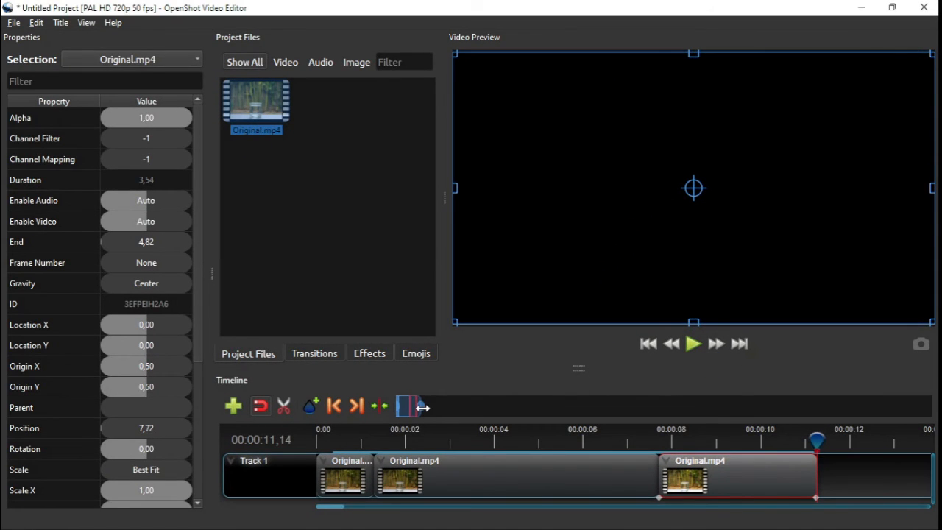
Copy the first clip, paste it directly after the reversed clip at position 11,26, and play across the join
drag(423, 406, 434, 408)
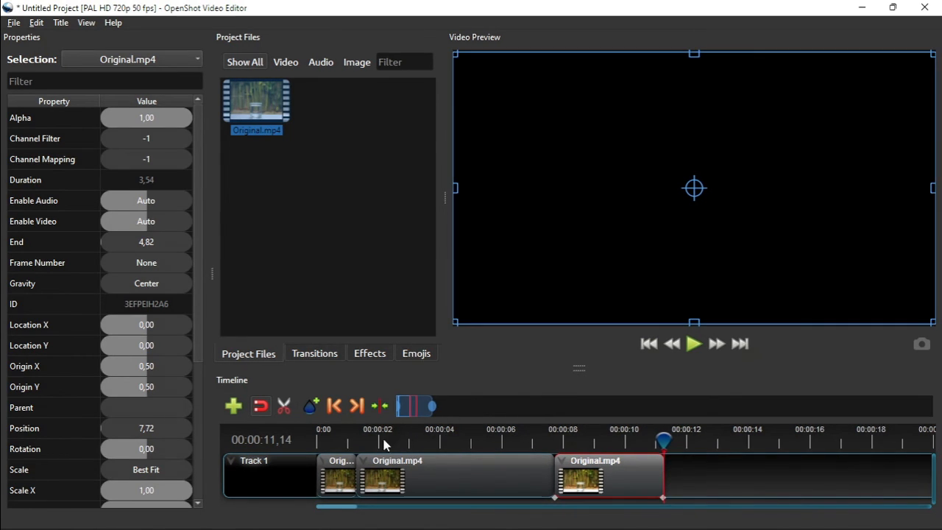
right_click(335, 473)
mouse_move(412, 286)
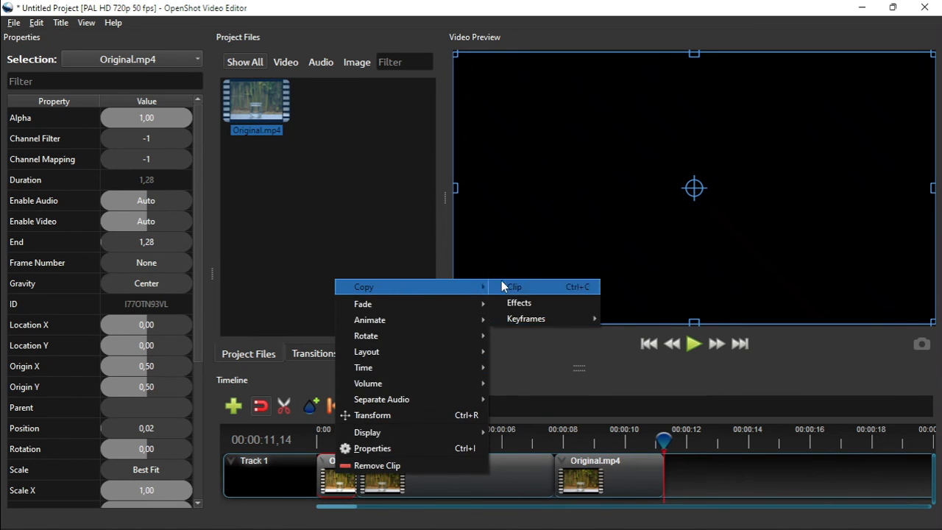
click(501, 286)
right_click(733, 476)
click(746, 479)
drag(746, 477, 676, 477)
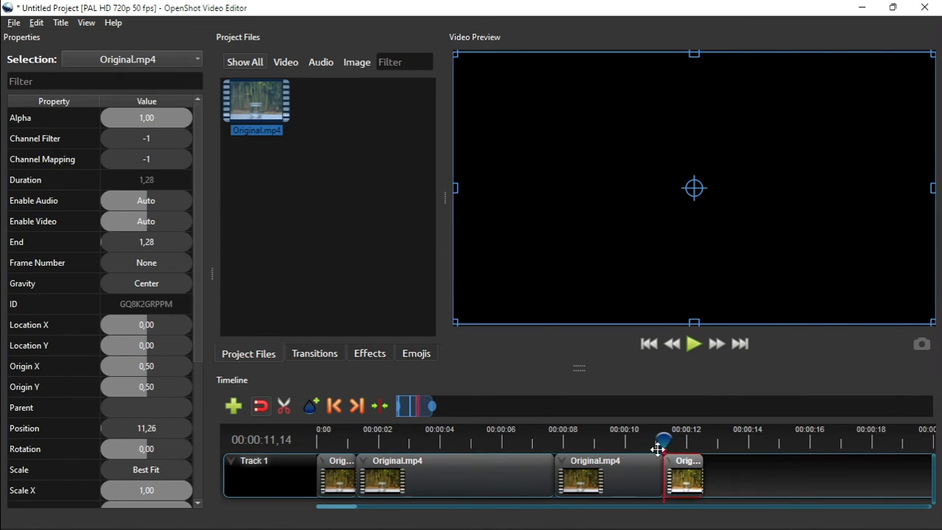
click(649, 440)
click(694, 343)
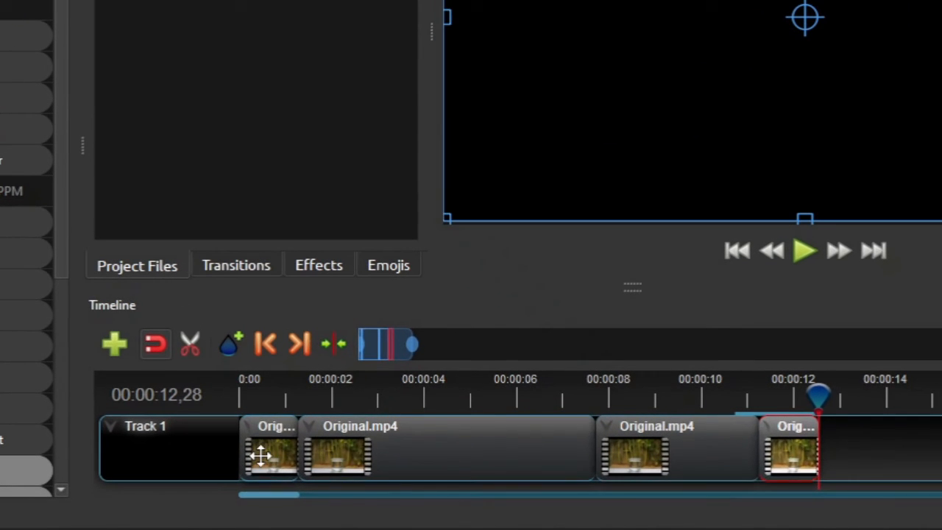
Add a fade-in of about one second at the start of the first clip
click(331, 478)
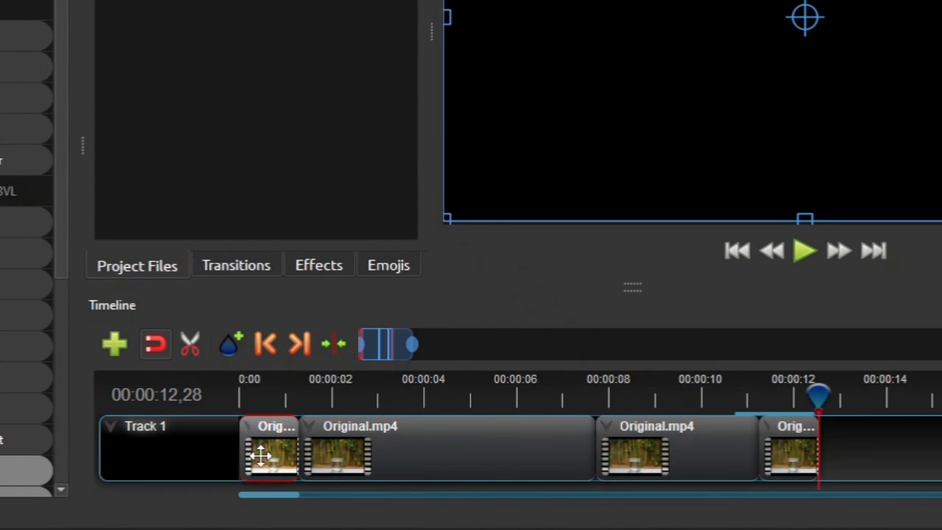
right_click(260, 456)
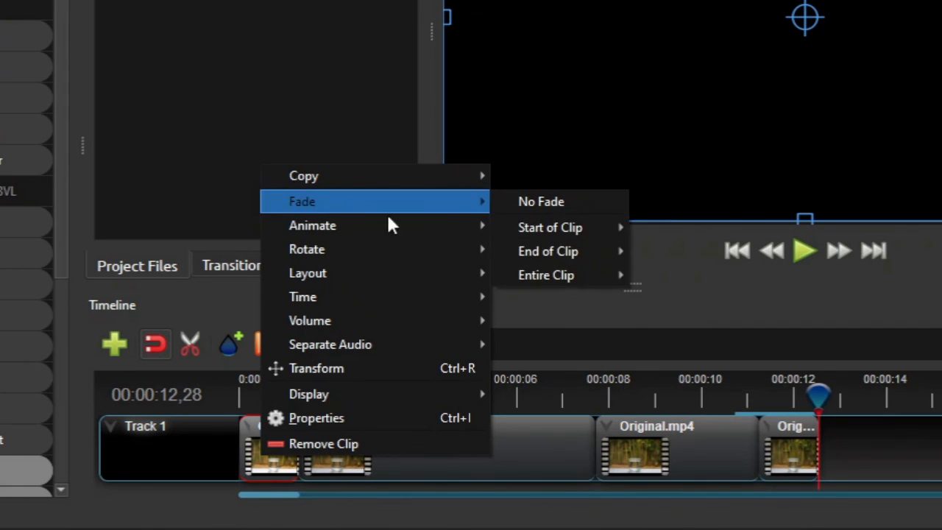
click(691, 235)
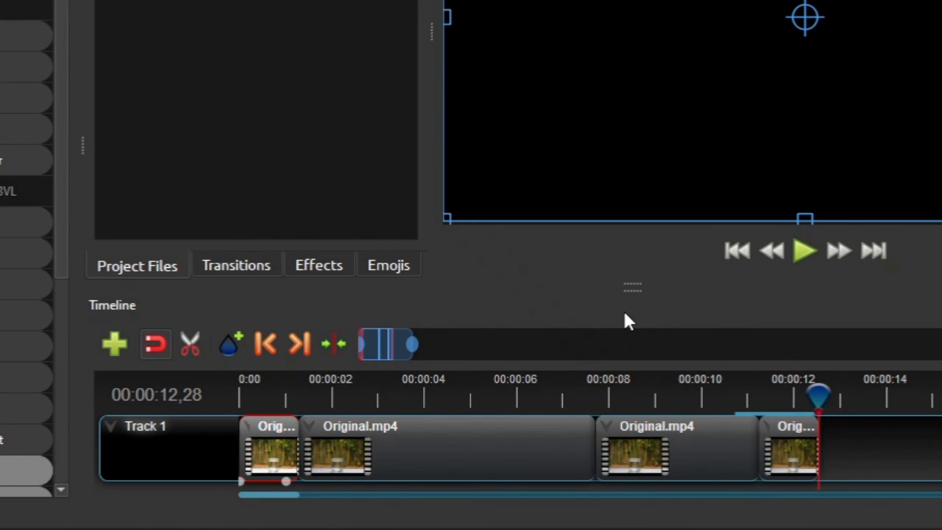
At the end of the last clip on Track 1, set the clip's Scale X and Scale Y to 0,25
click(784, 435)
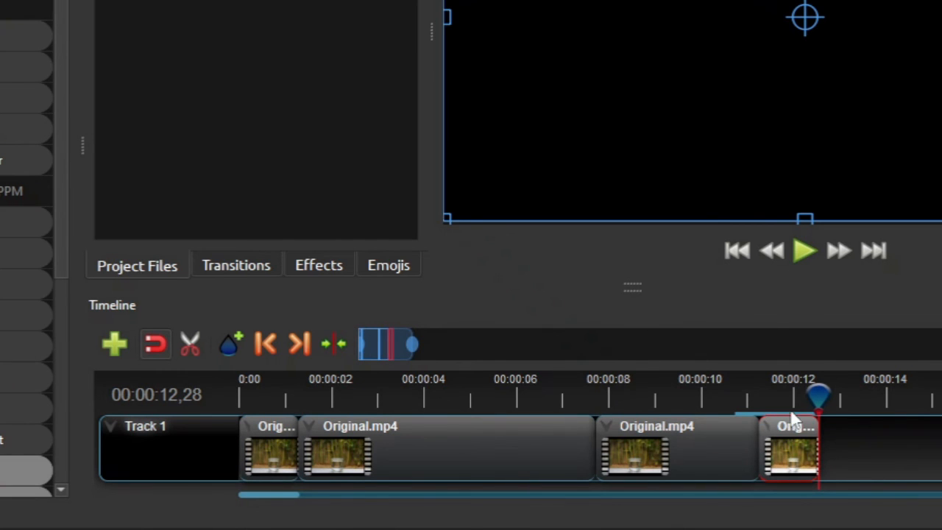
click(786, 401)
click(300, 345)
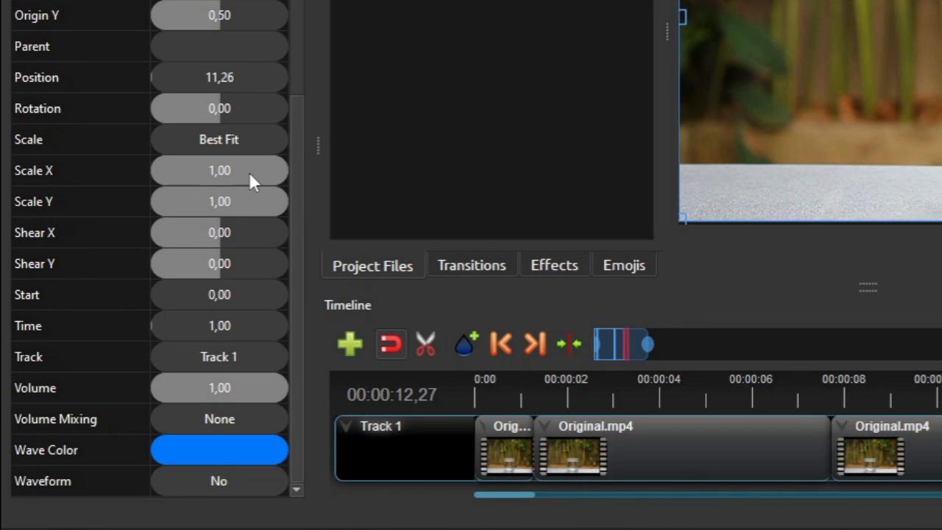
double_click(249, 172)
text(0,25)
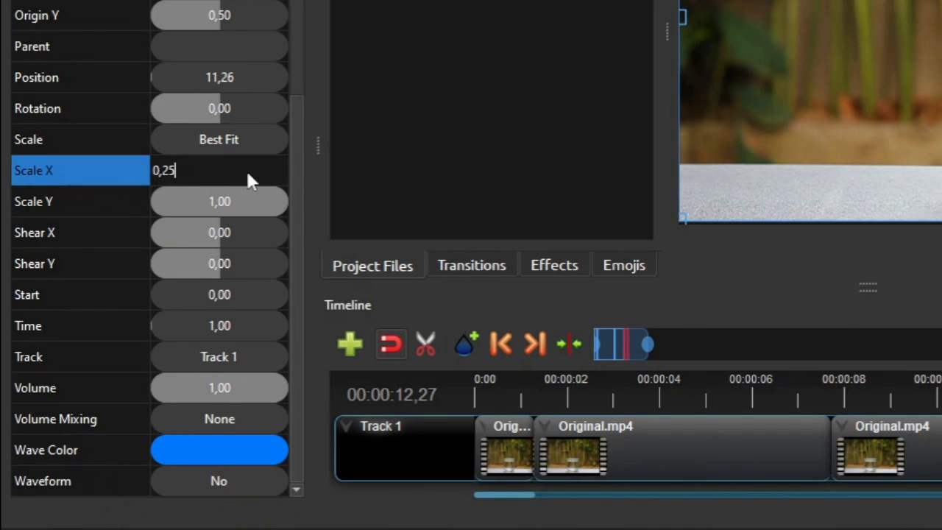
key(Return)
click(237, 202)
text(0,25)
key(Return)
Set the last clip's Location Y to -1 at the clip's end
scroll(220, 190, up, 3)
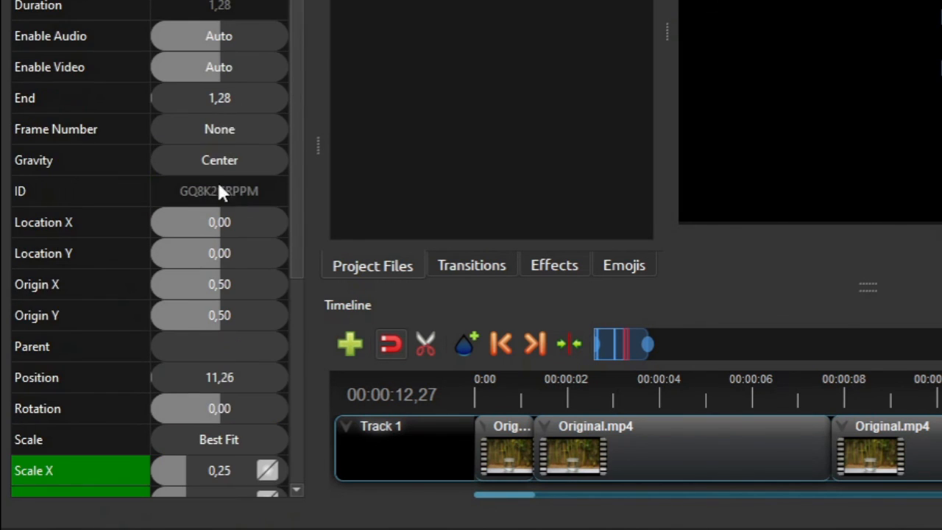
double_click(226, 252)
text(-0)
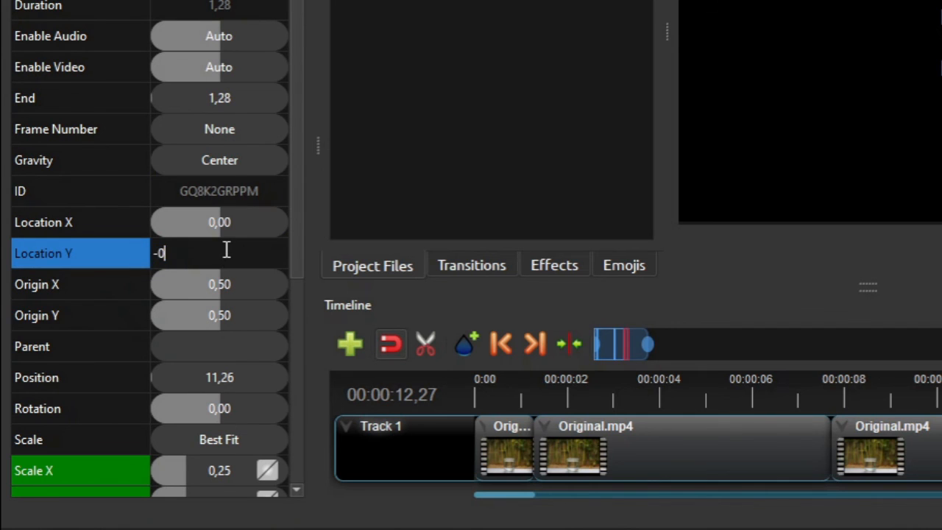
text(1)
key(Return)
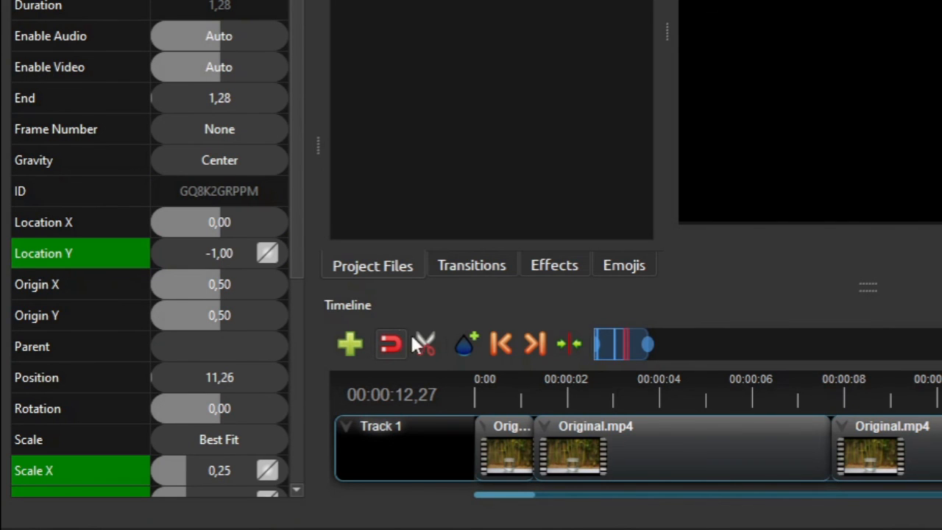
Play the whole timeline from the start through the last clip, then move the playhead back to 00:00:05,15 in the second clip
click(490, 400)
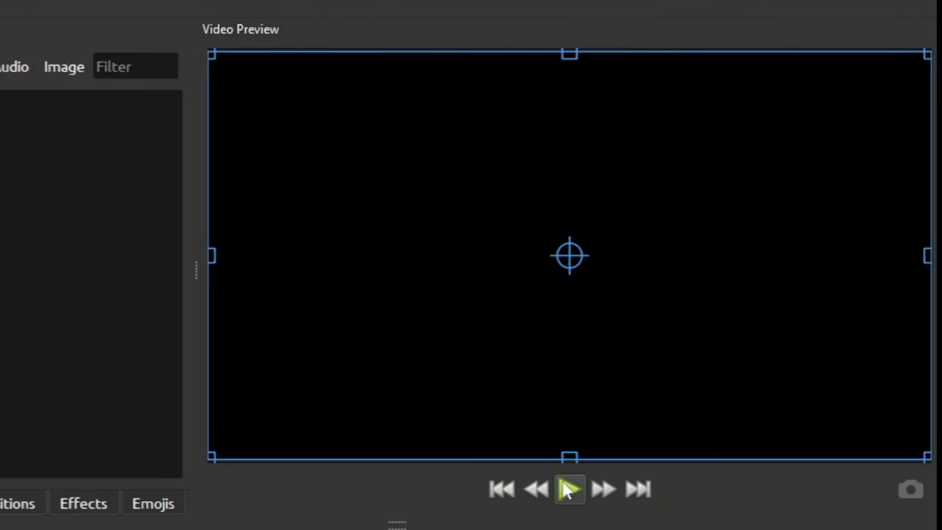
click(571, 489)
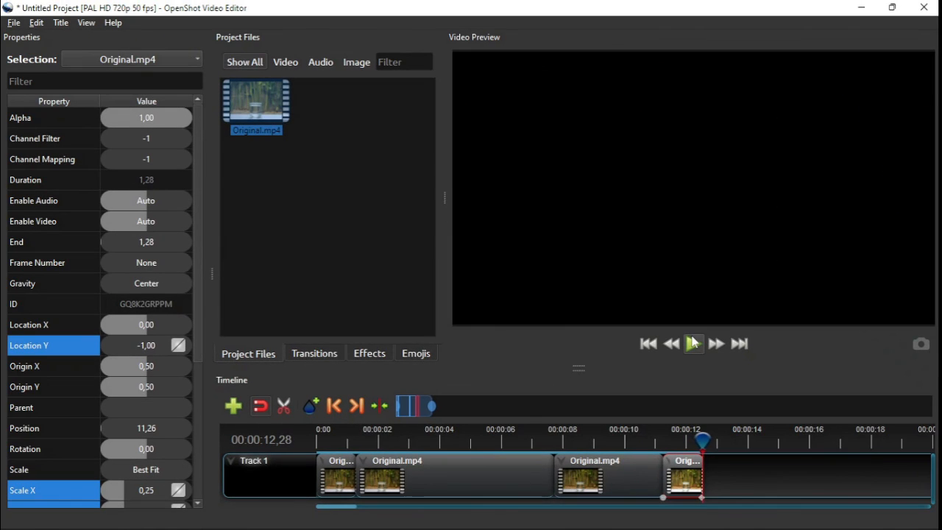
click(689, 444)
click(479, 435)
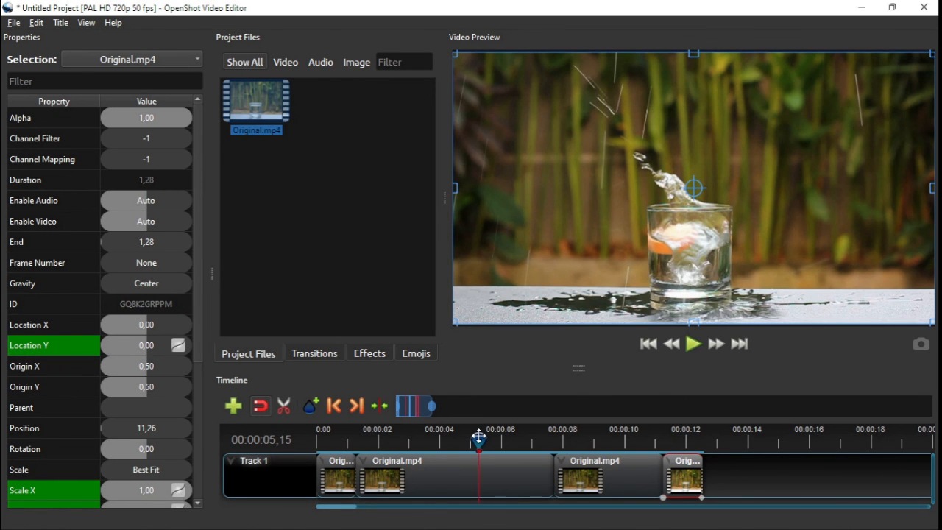